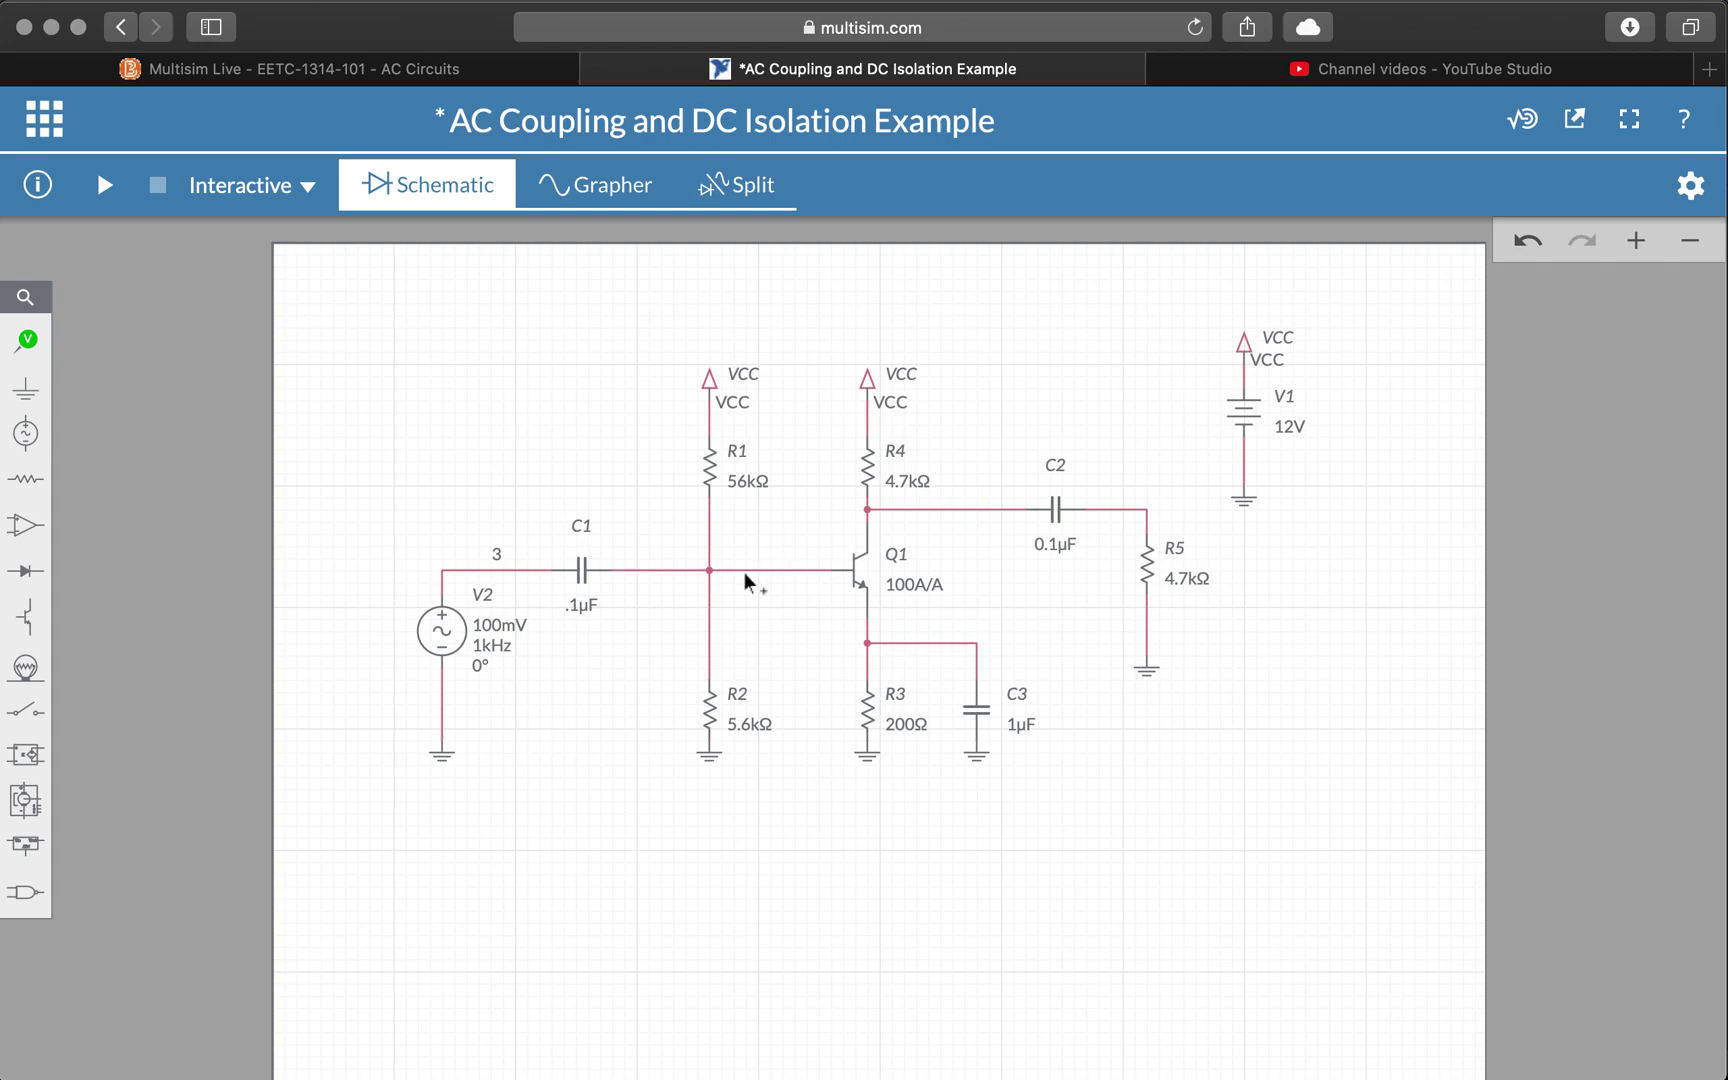
Place voltage probe PR1 on the collector wire between R4 and coupling capacitor C2
{"action": "left_click", "coordinate": [38, 357]}
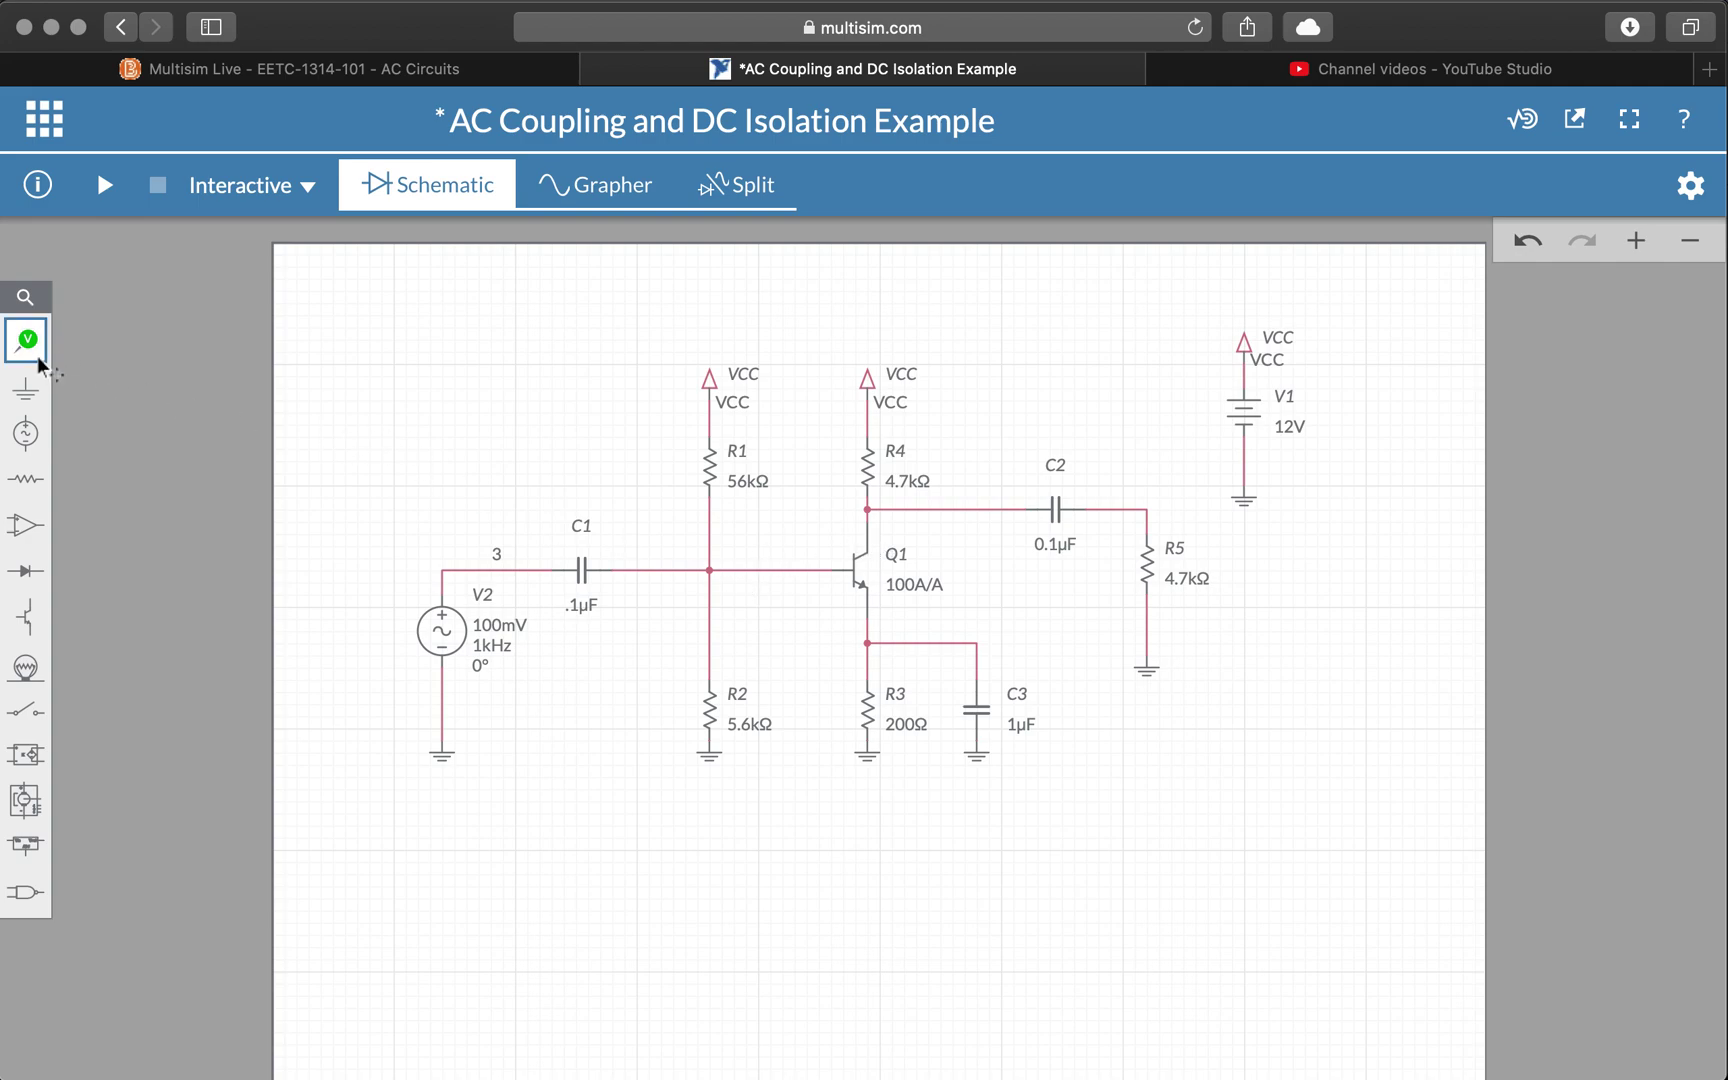
{"action": "left_click", "coordinate": [28, 352]}
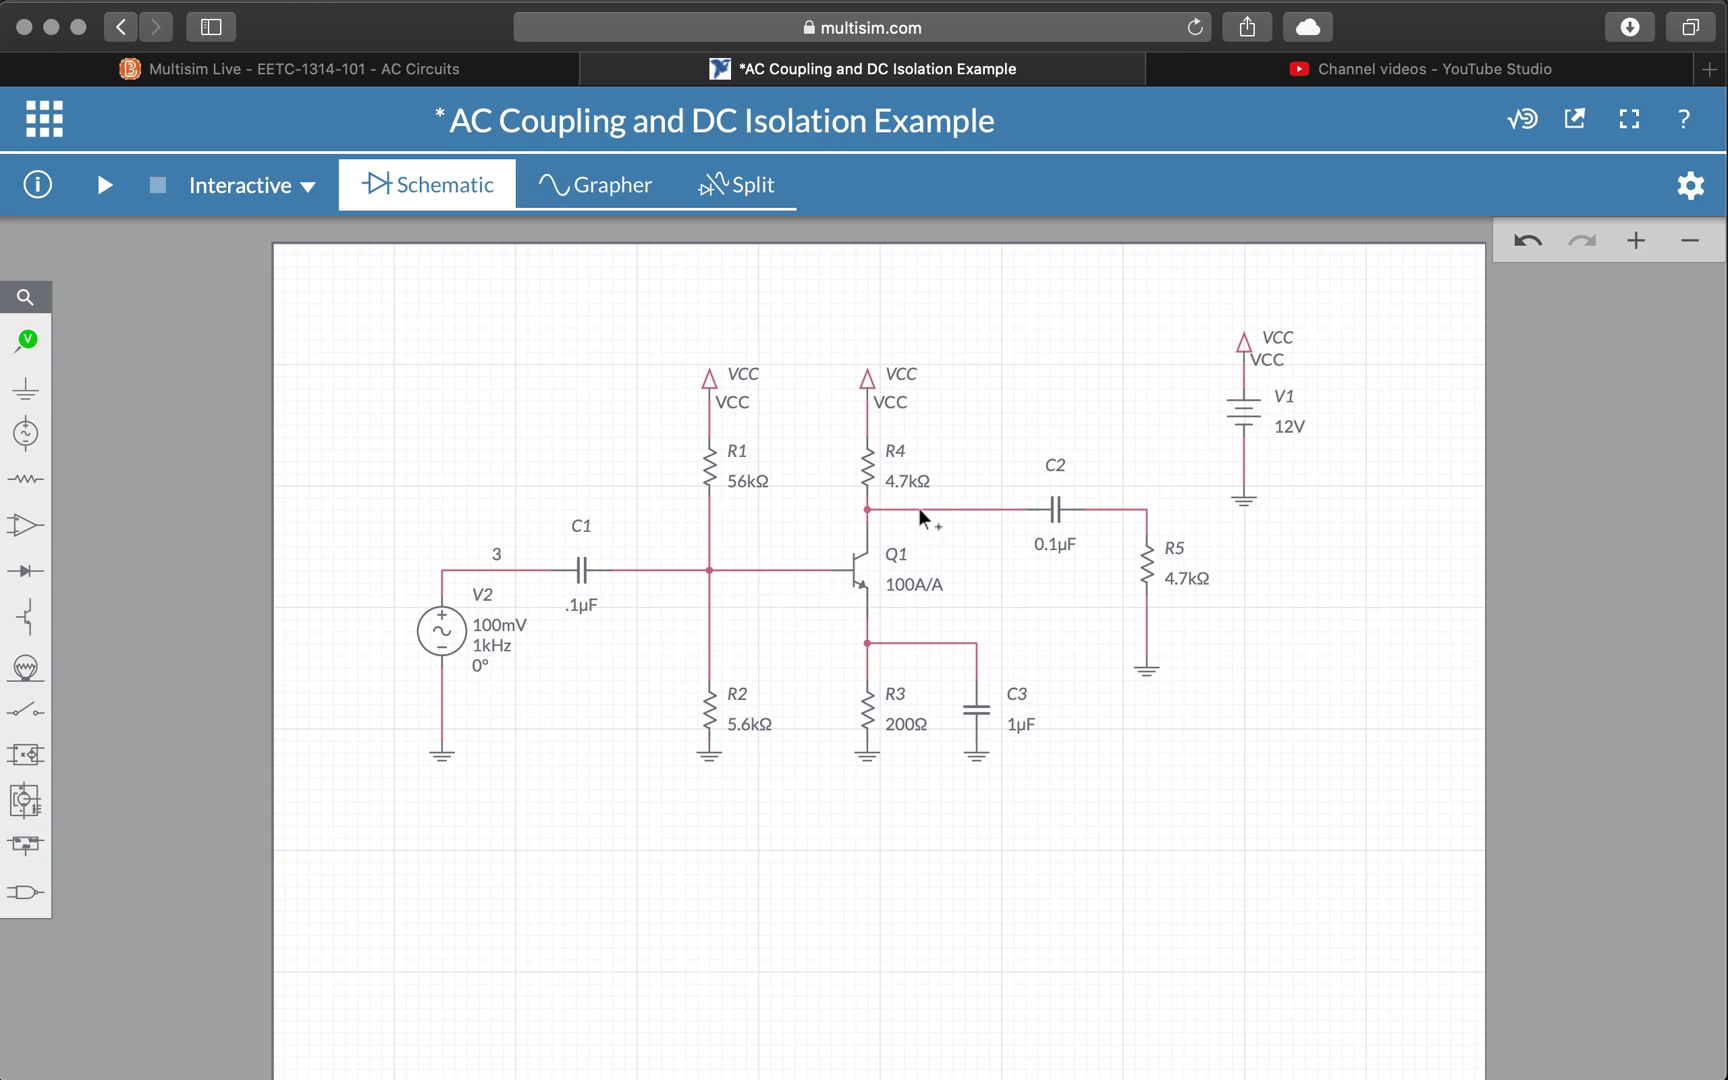
{"action": "left_click", "coordinate": [27, 340]}
{"action": "left_click", "coordinate": [133, 395]}
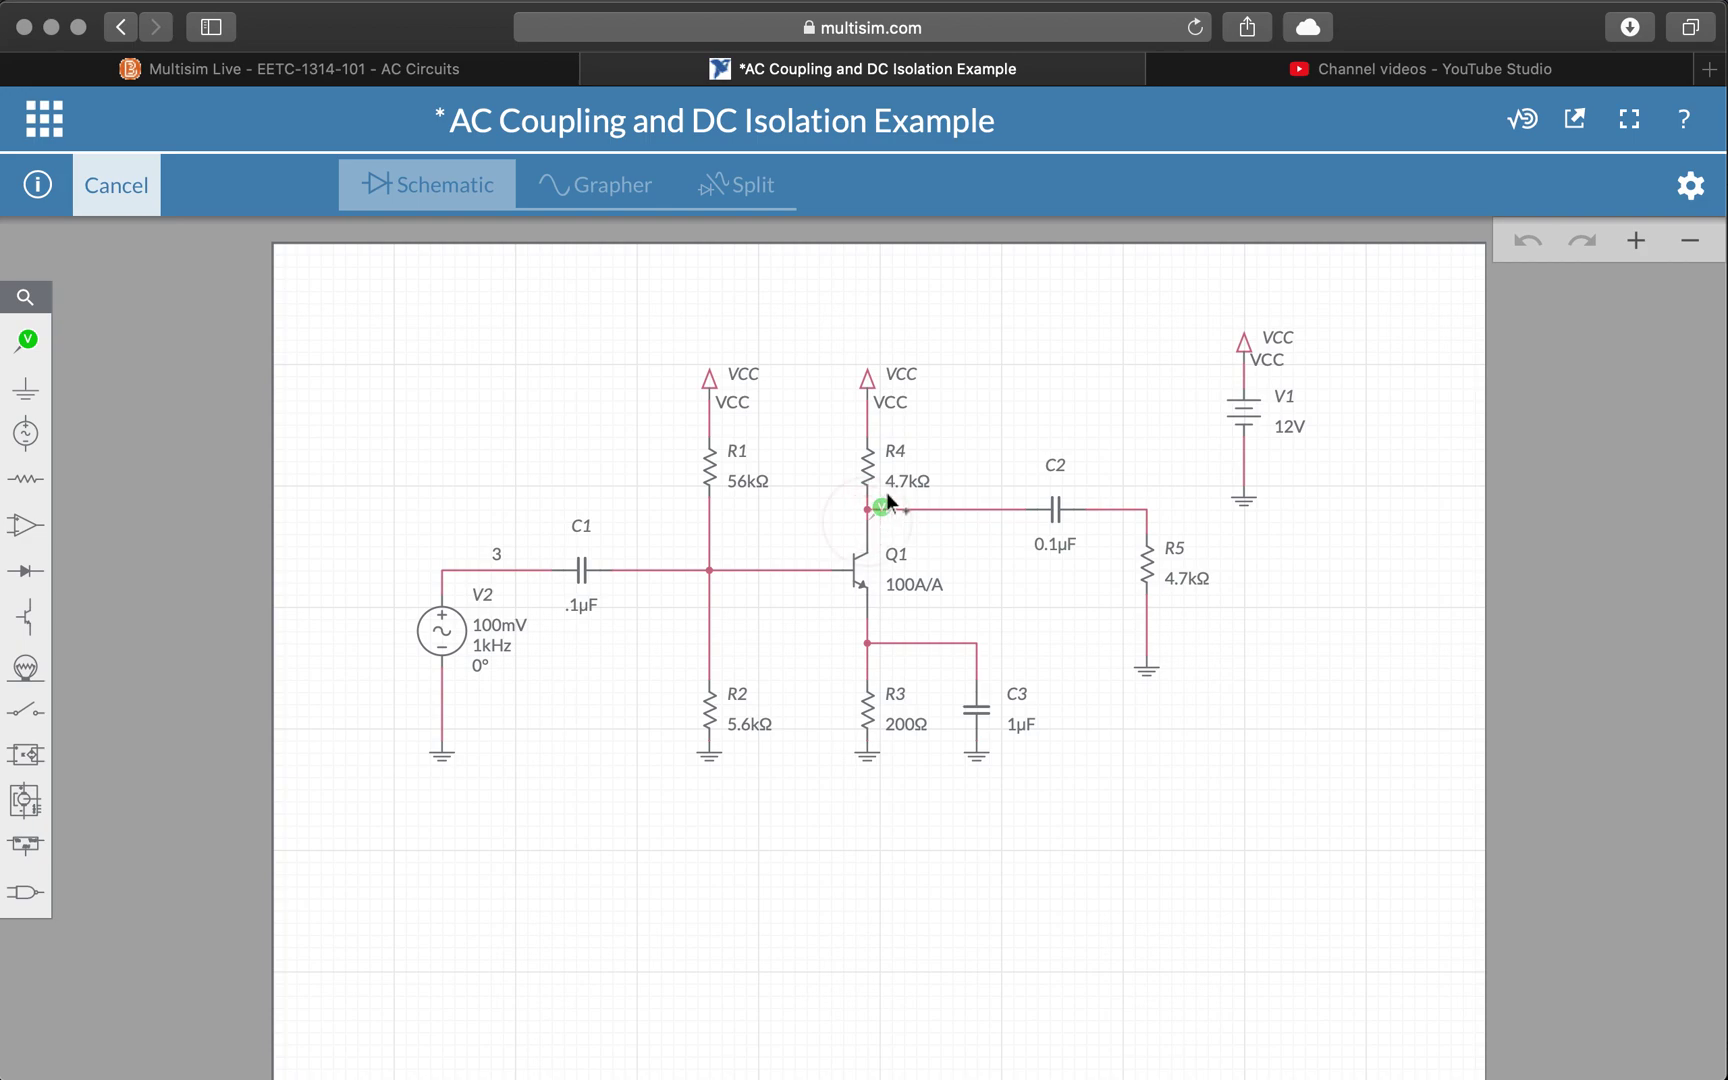
{"action": "scroll", "coordinate": [888, 500], "scroll_direction": "up", "scroll_amount": 5}
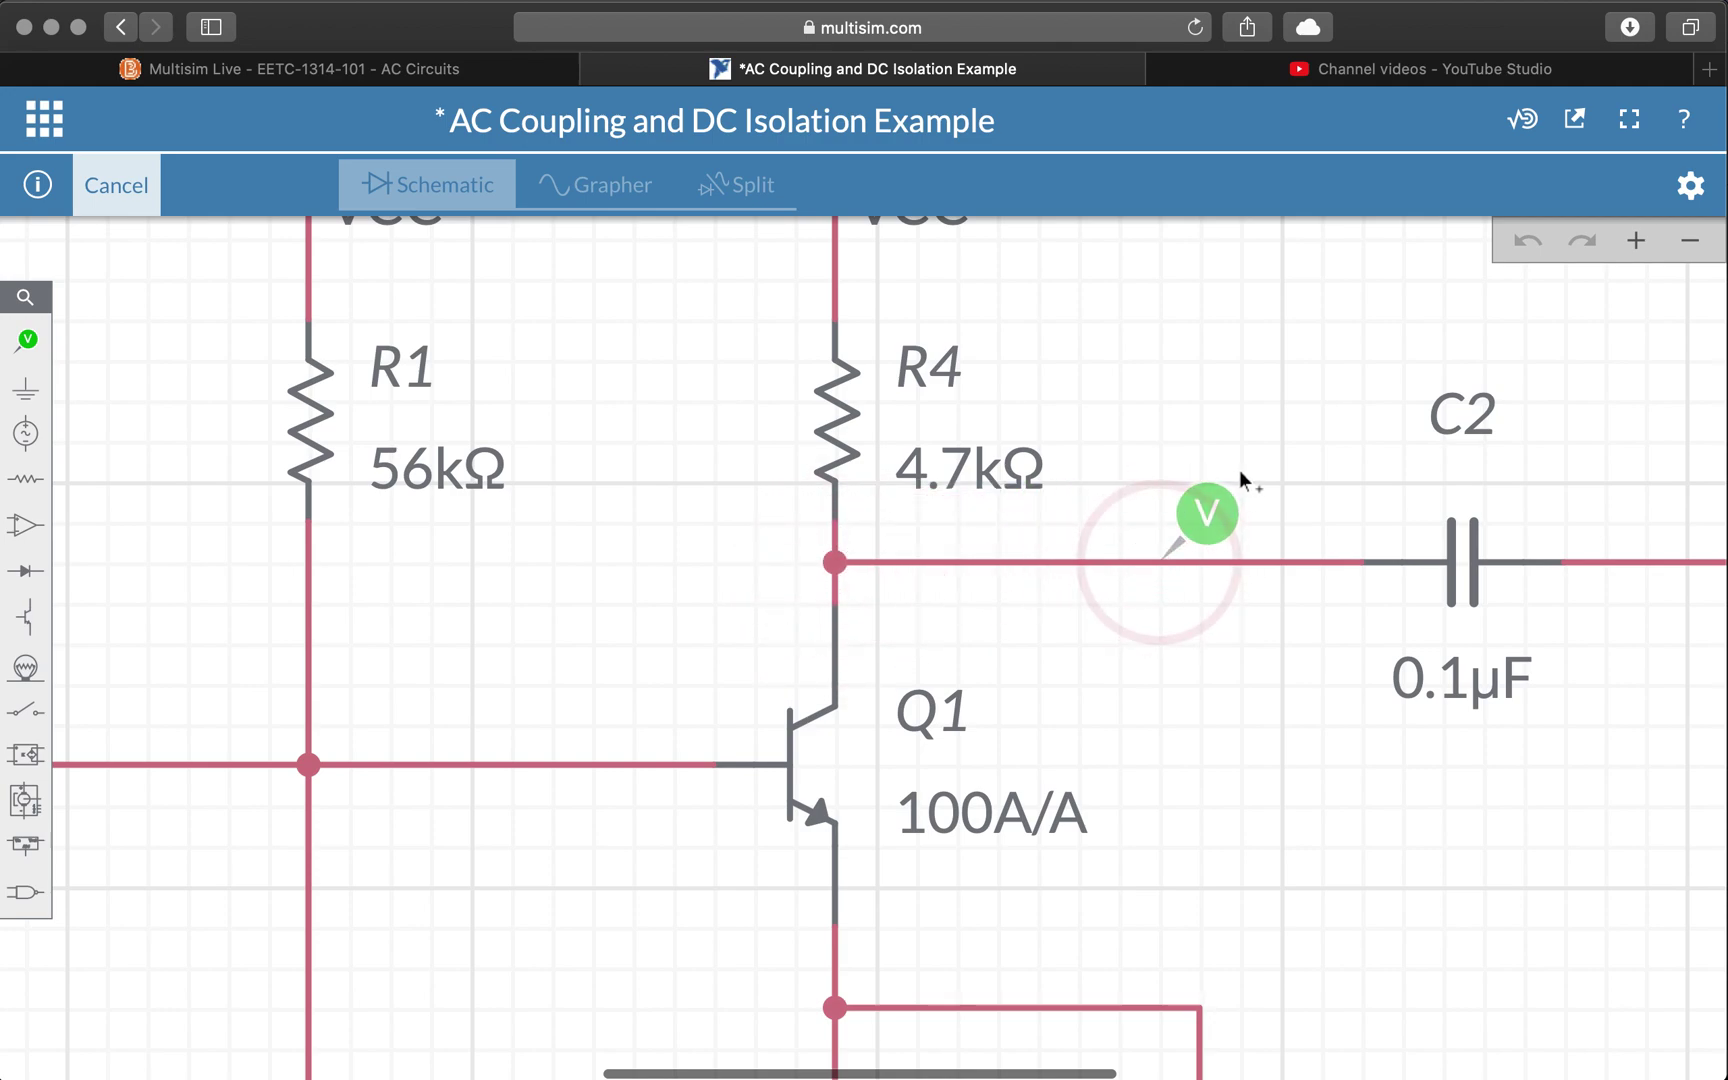
{"action": "left_click", "coordinate": [1275, 467]}
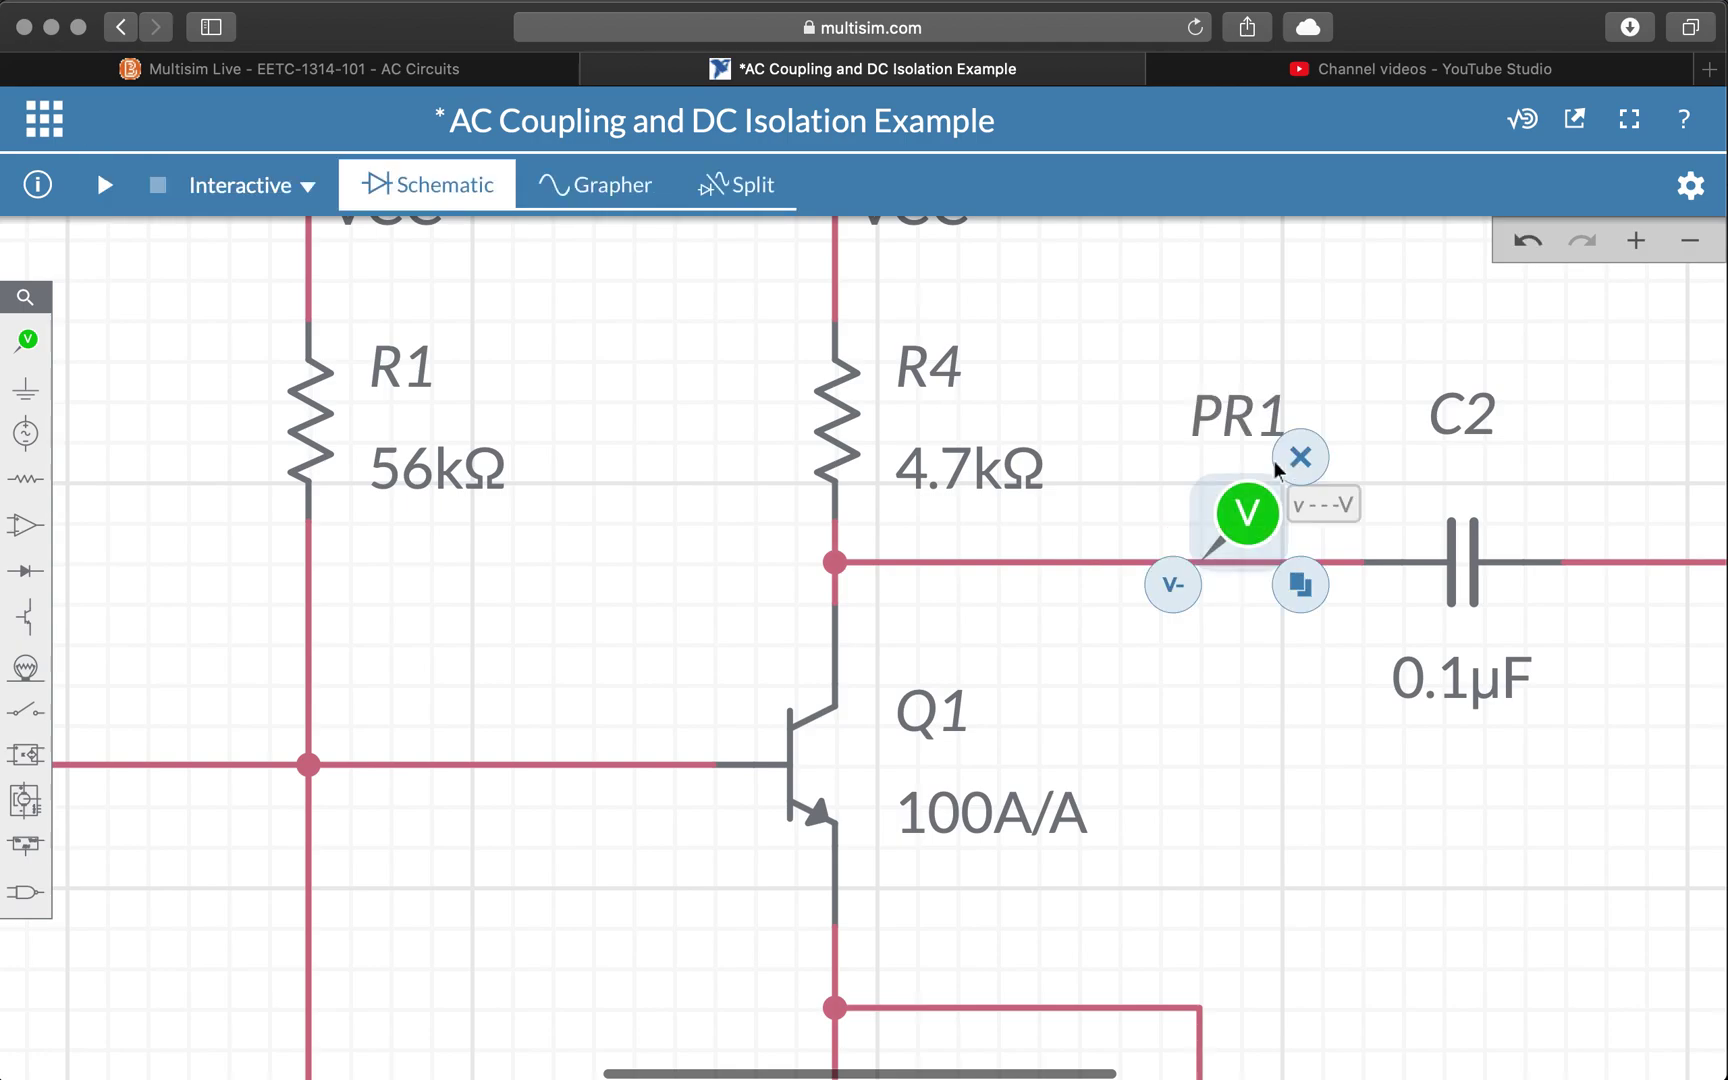
{"action": "scroll", "coordinate": [1275, 467], "scroll_direction": "down", "scroll_amount": 5}
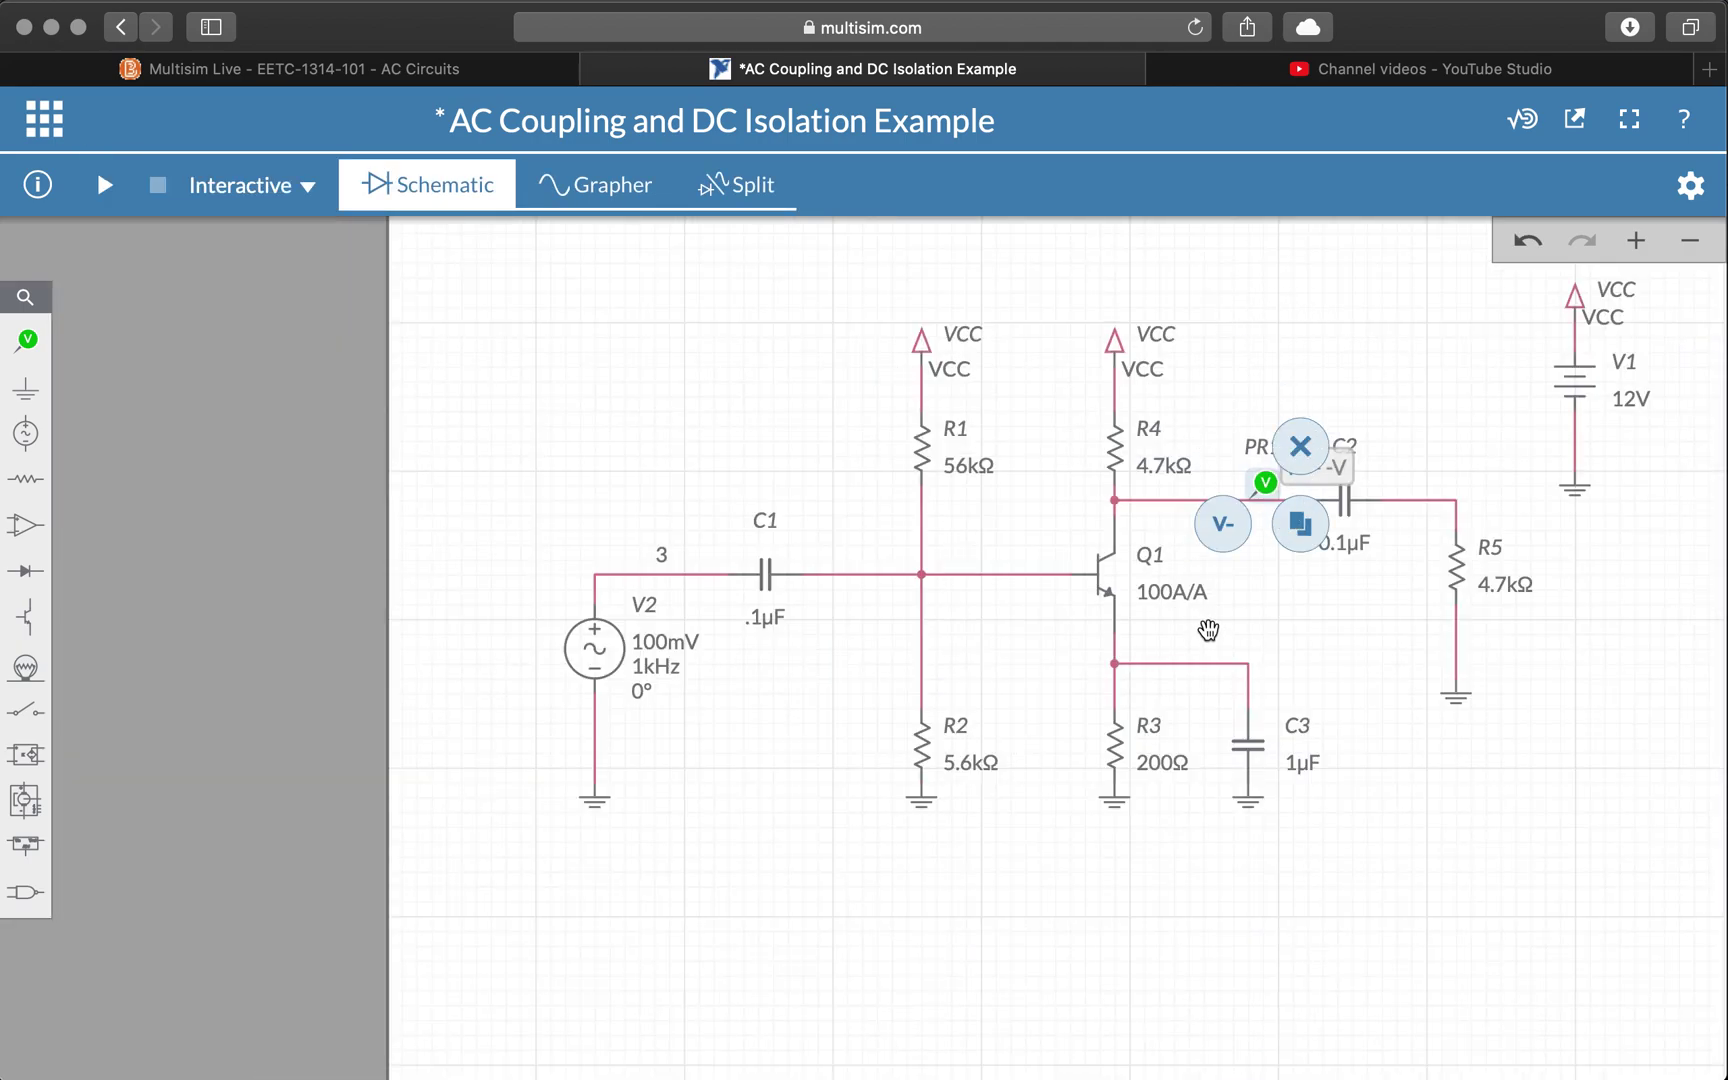
Place voltage reference probe REF1 on the emitter wire between R3 and C3
{"action": "left_click", "coordinate": [1207, 633]}
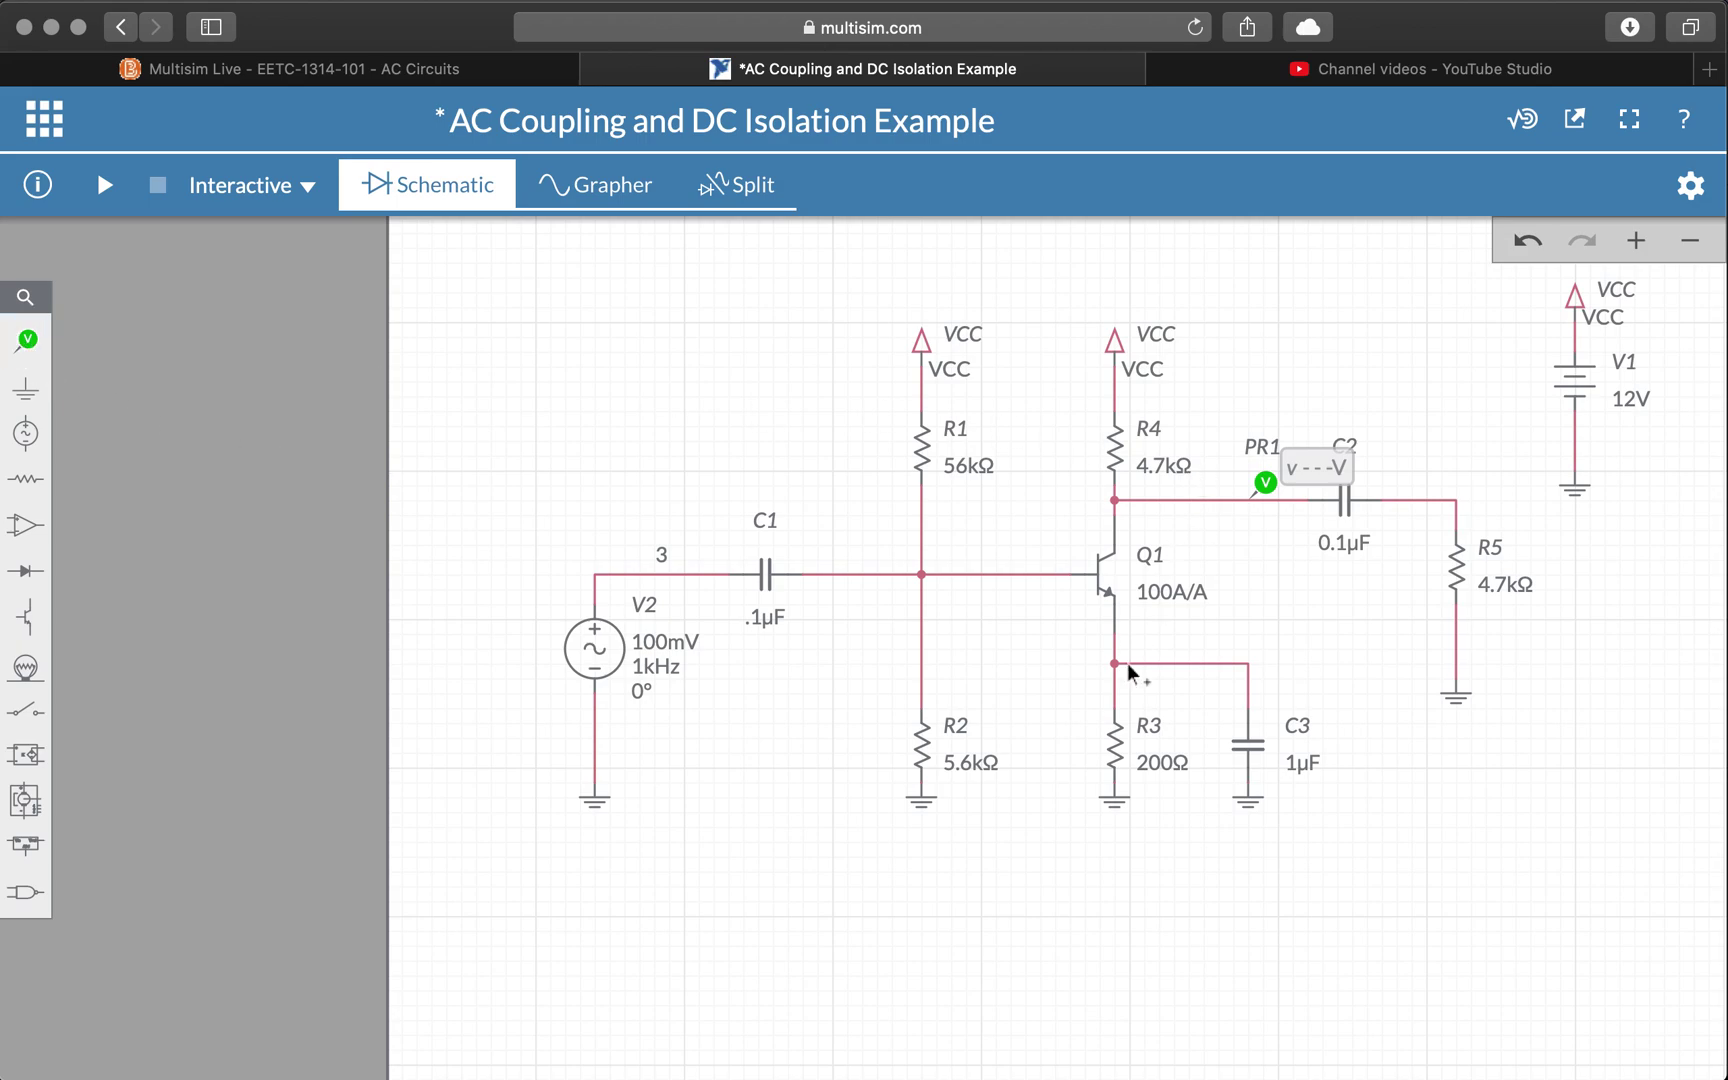
{"action": "left_click", "coordinate": [27, 340]}
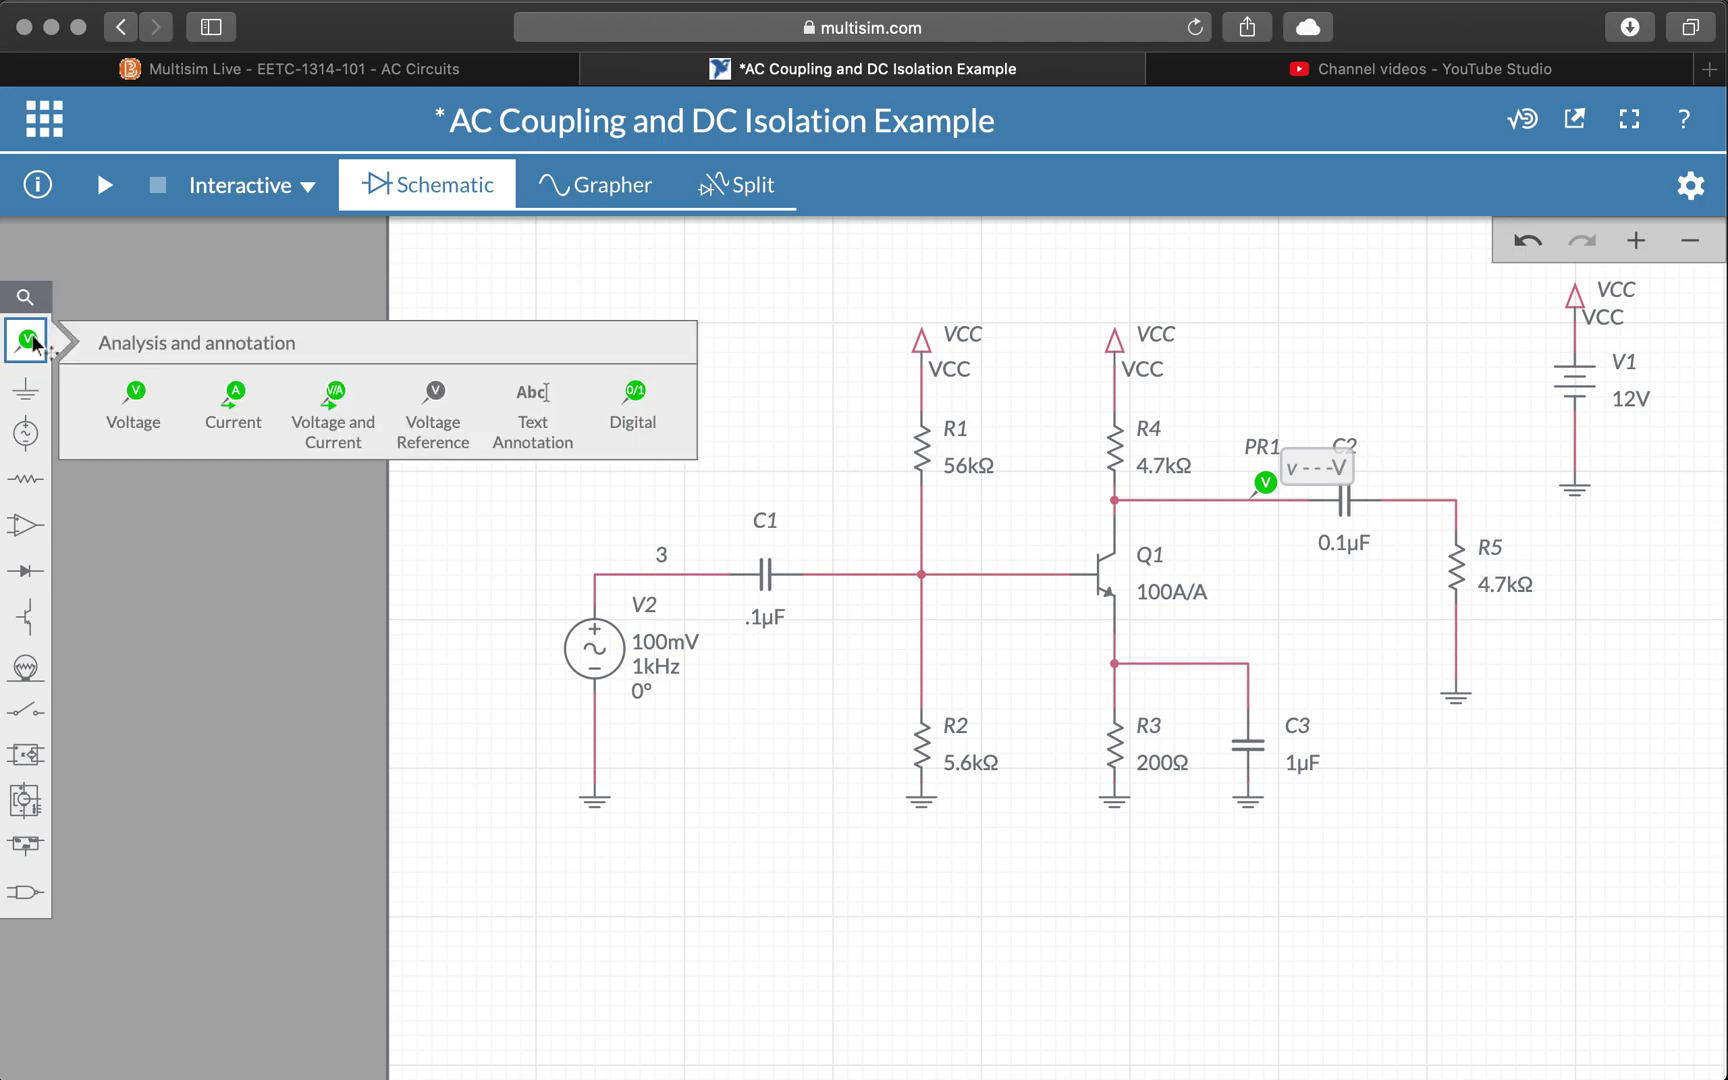
{"action": "left_click", "coordinate": [440, 405]}
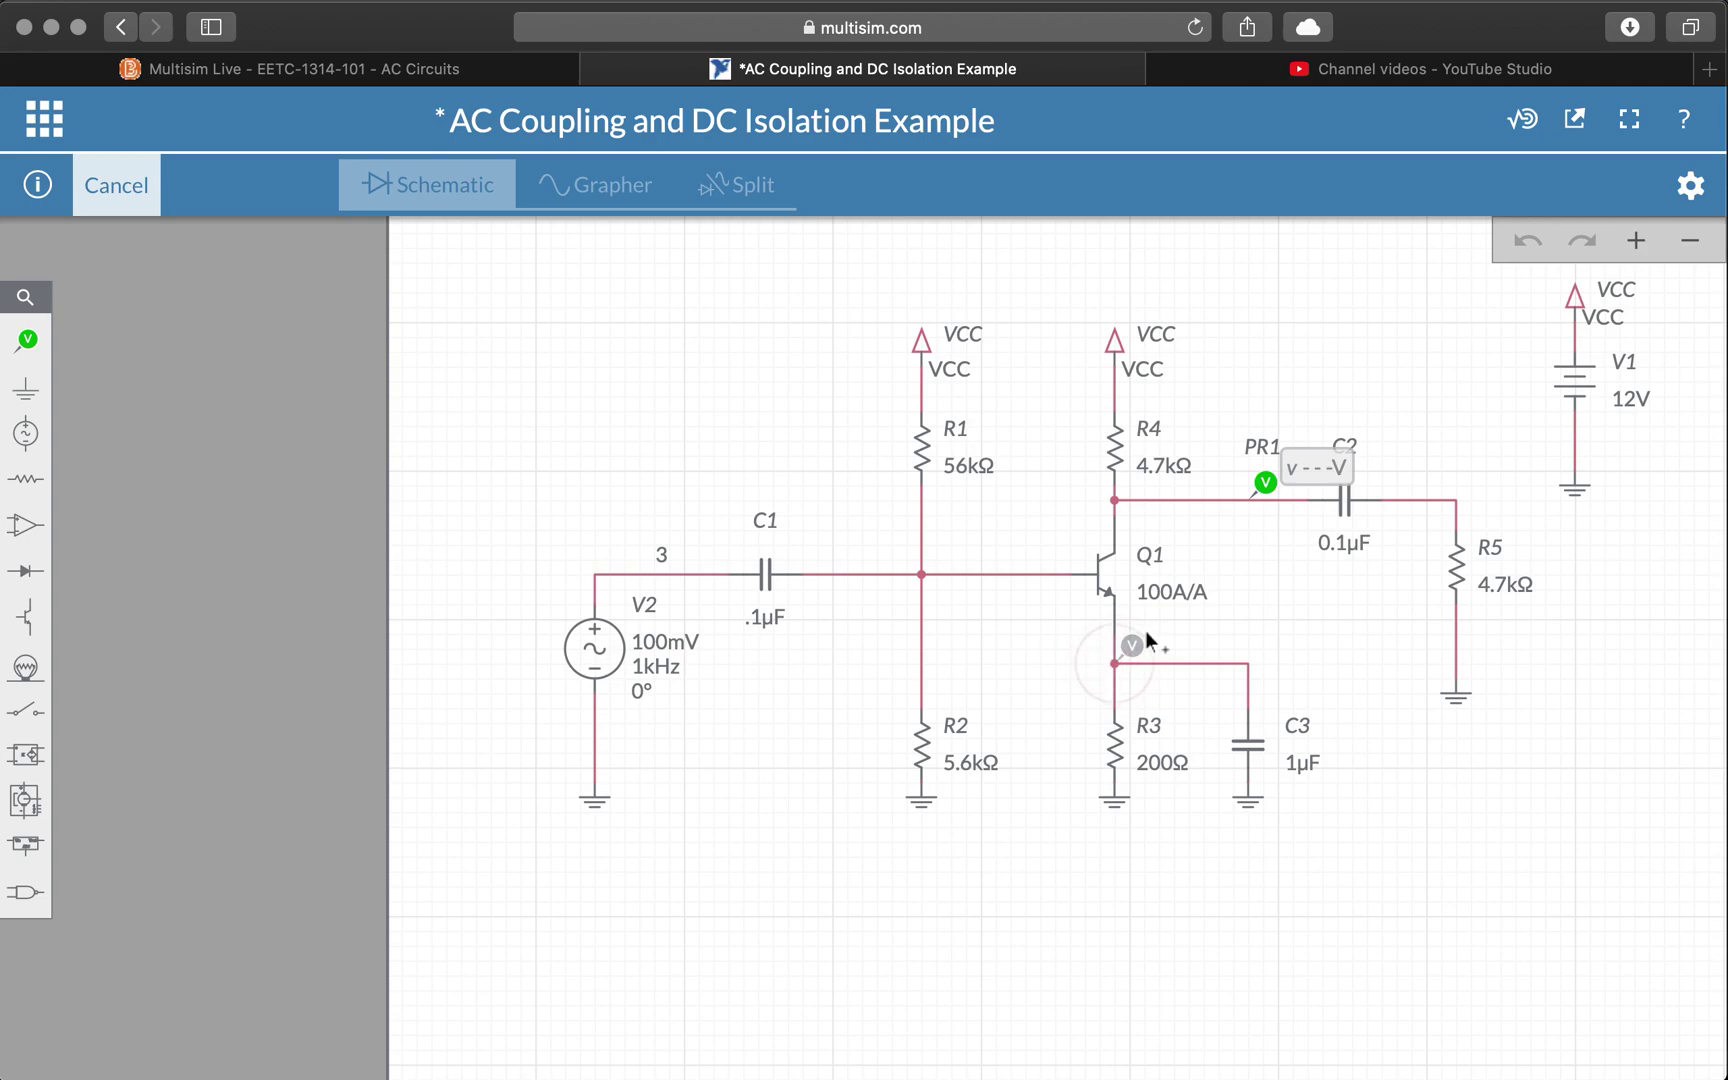
{"action": "left_click", "coordinate": [1249, 633]}
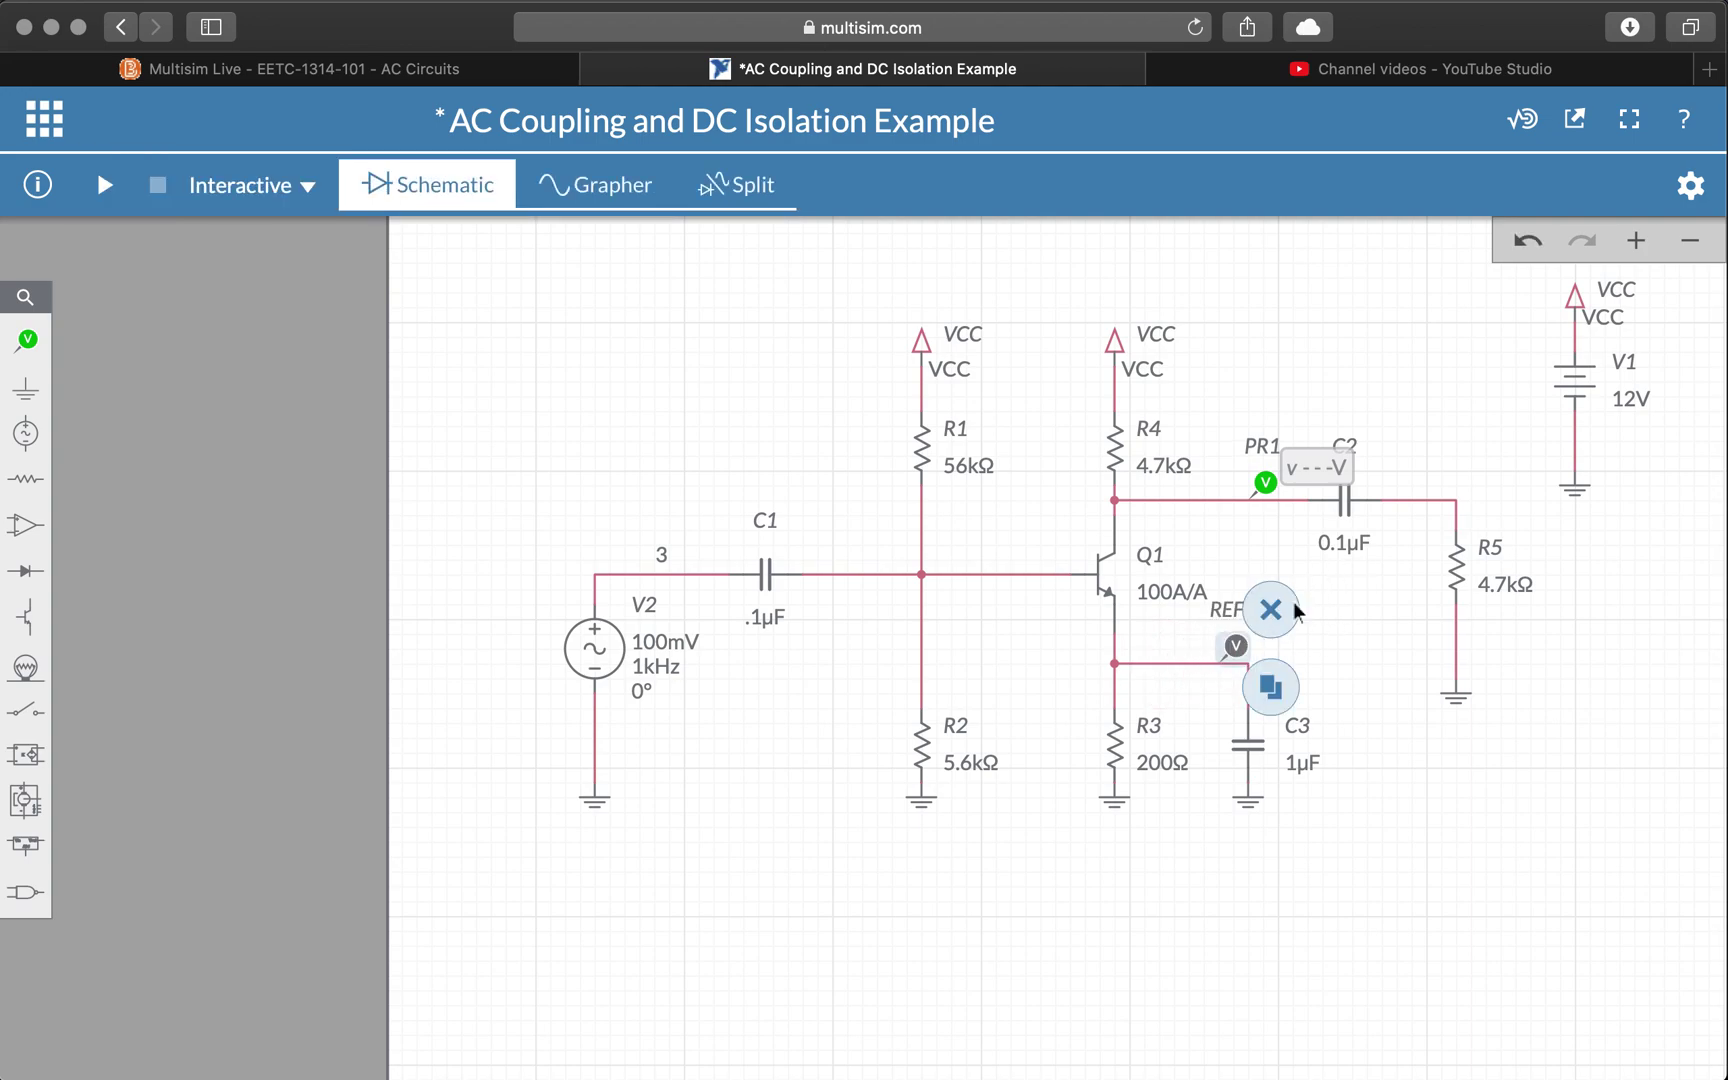
{"action": "left_click", "coordinate": [1038, 688]}
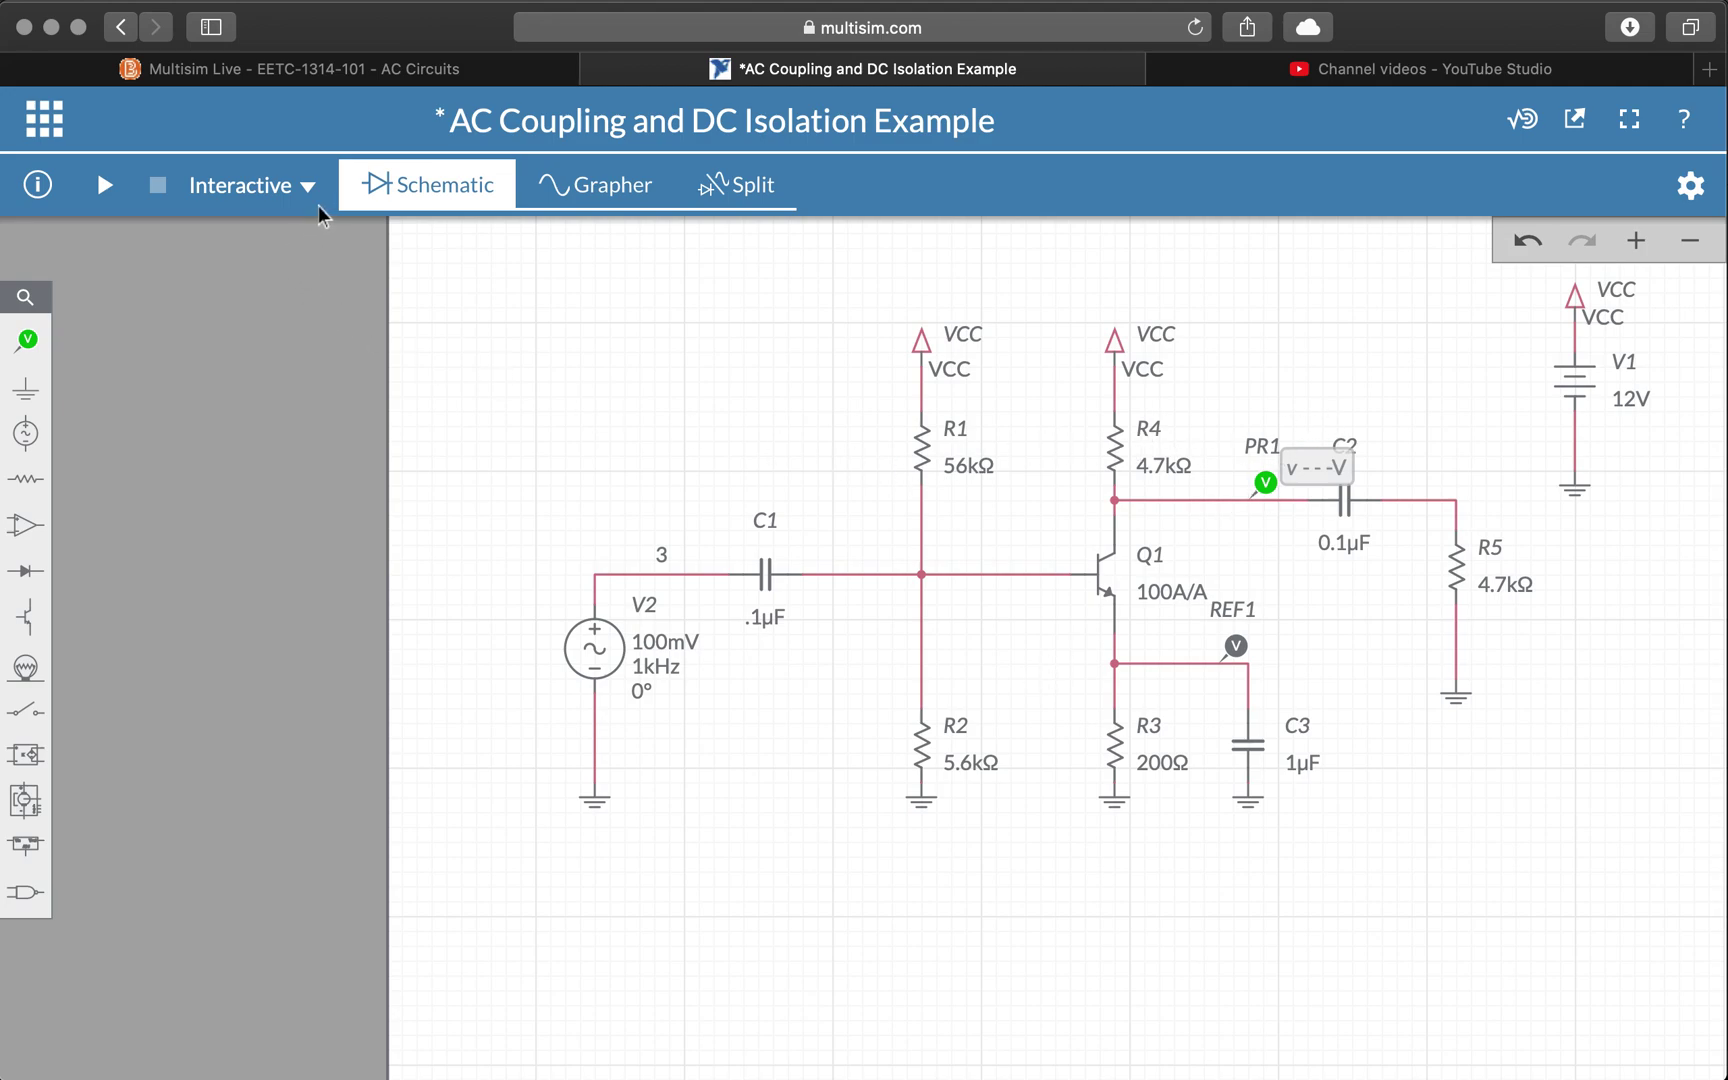
{"action": "left_click", "coordinate": [1690, 185]}
Change the collector probe's ID from PR1 to VCE in the Item tab
{"action": "left_click", "coordinate": [1083, 483]}
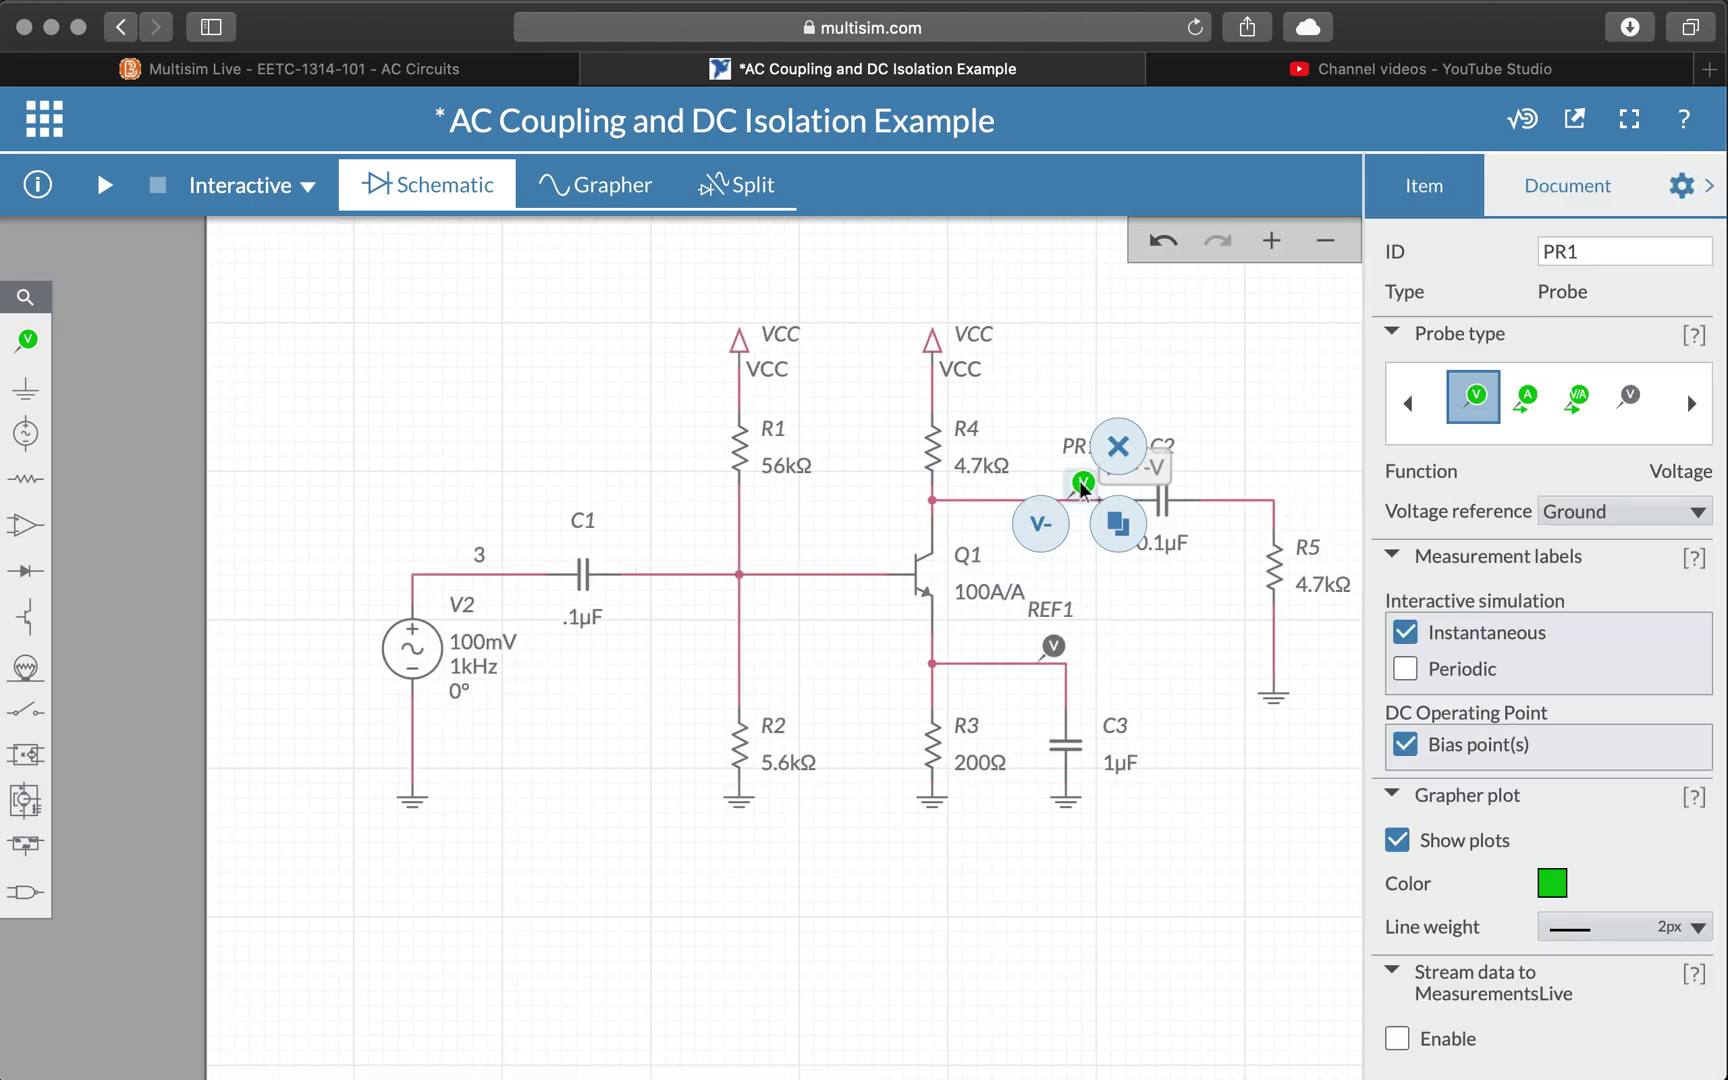
{"action": "left_click", "coordinate": [1690, 251]}
{"action": "double_click", "coordinate": [1617, 250]}
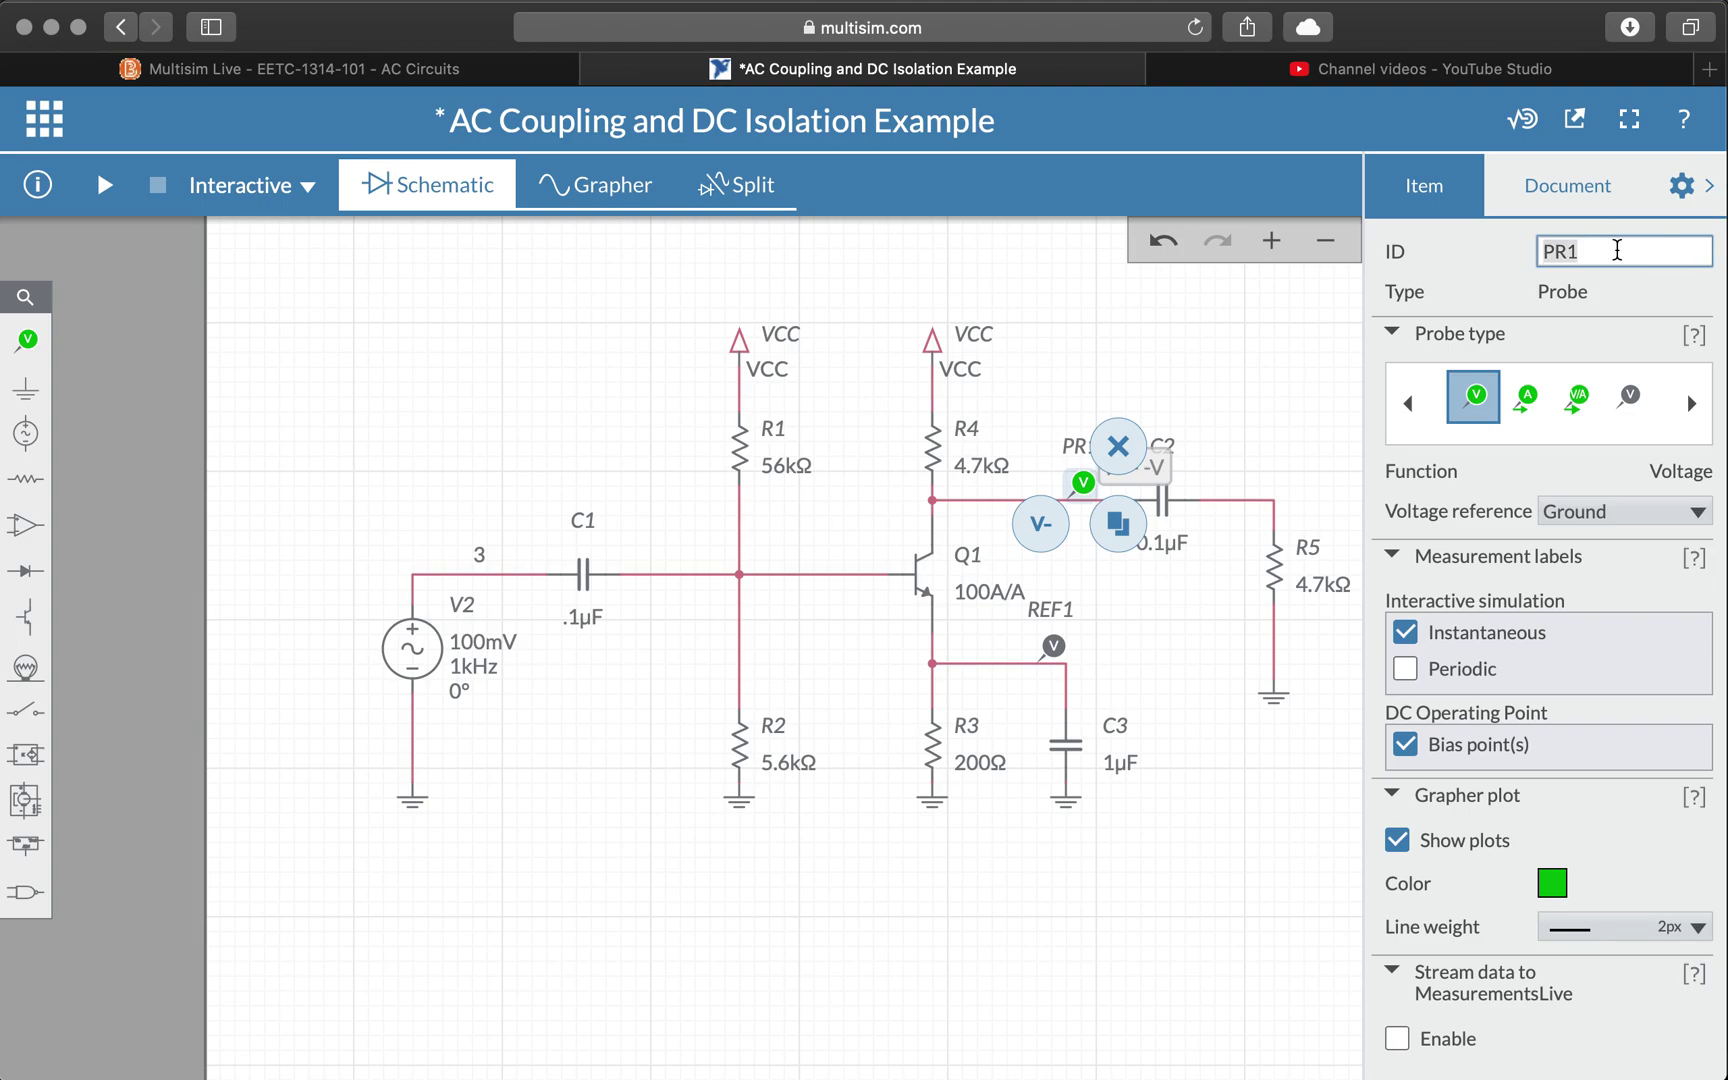
{"action": "type", "text": "VCE"}
{"action": "left_click", "coordinate": [1710, 185]}
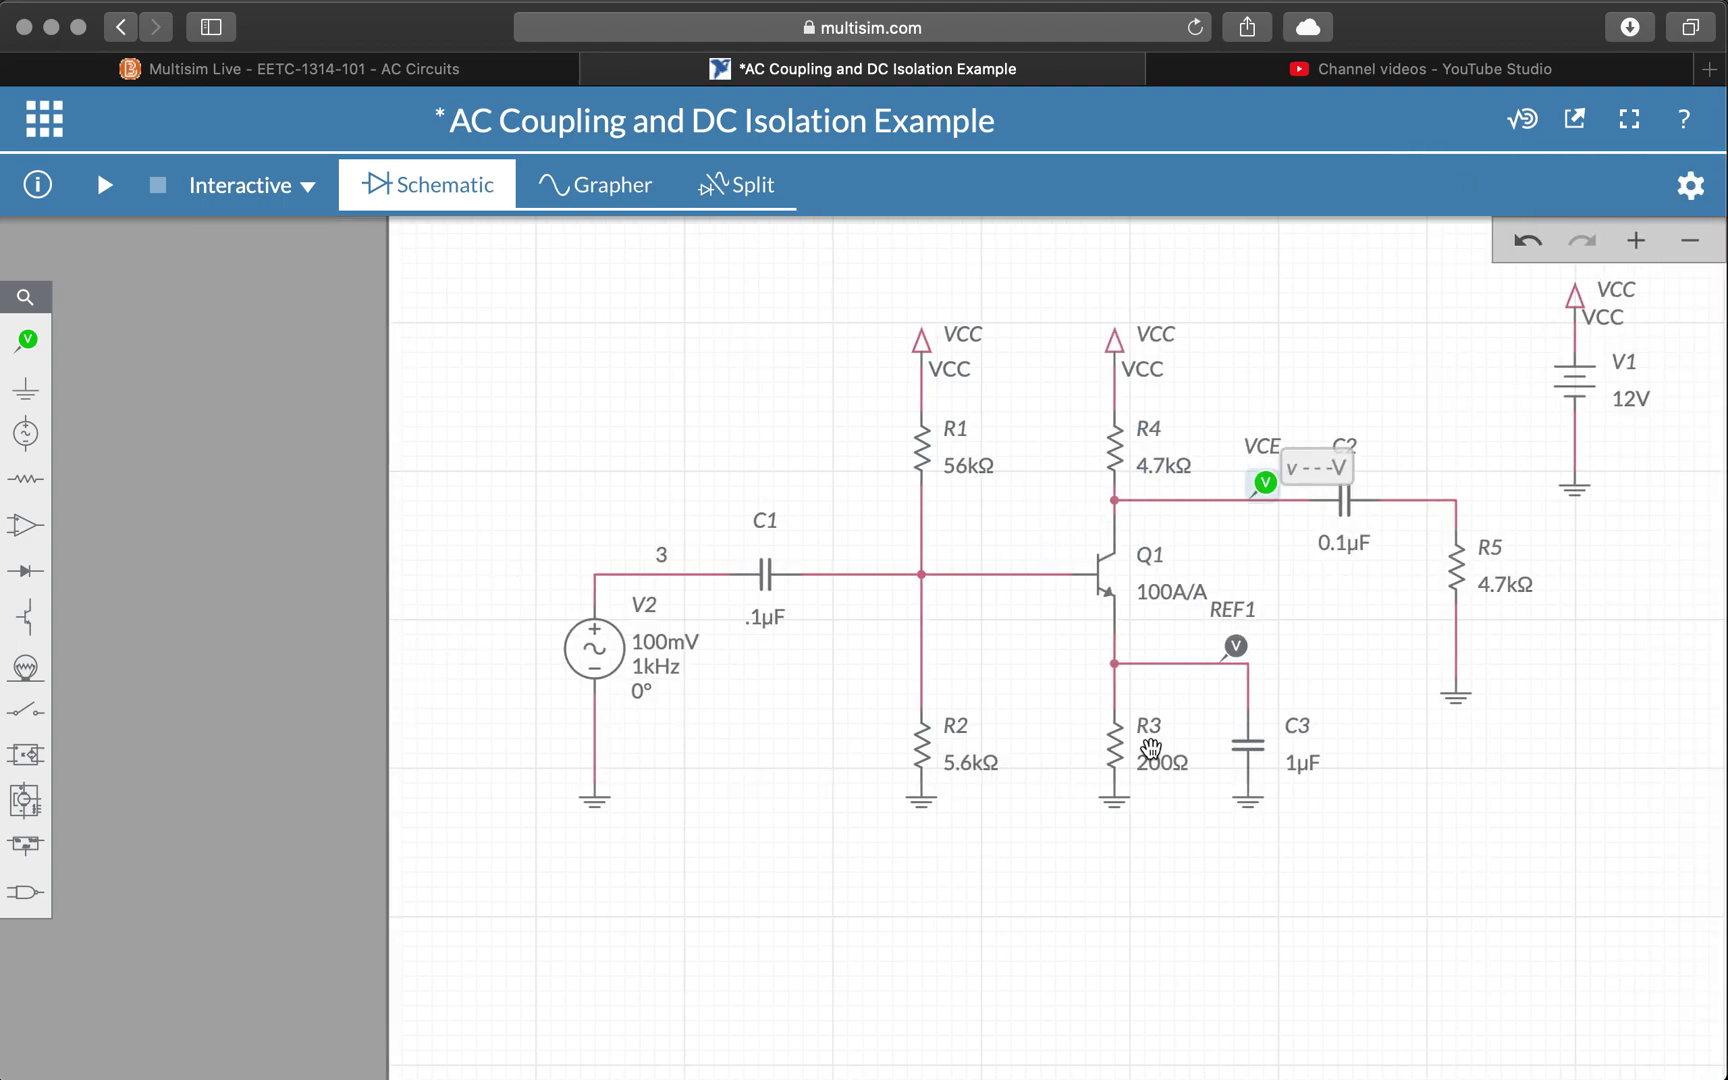
{"action": "left_click", "coordinate": [695, 393]}
{"action": "left_click", "coordinate": [309, 187]}
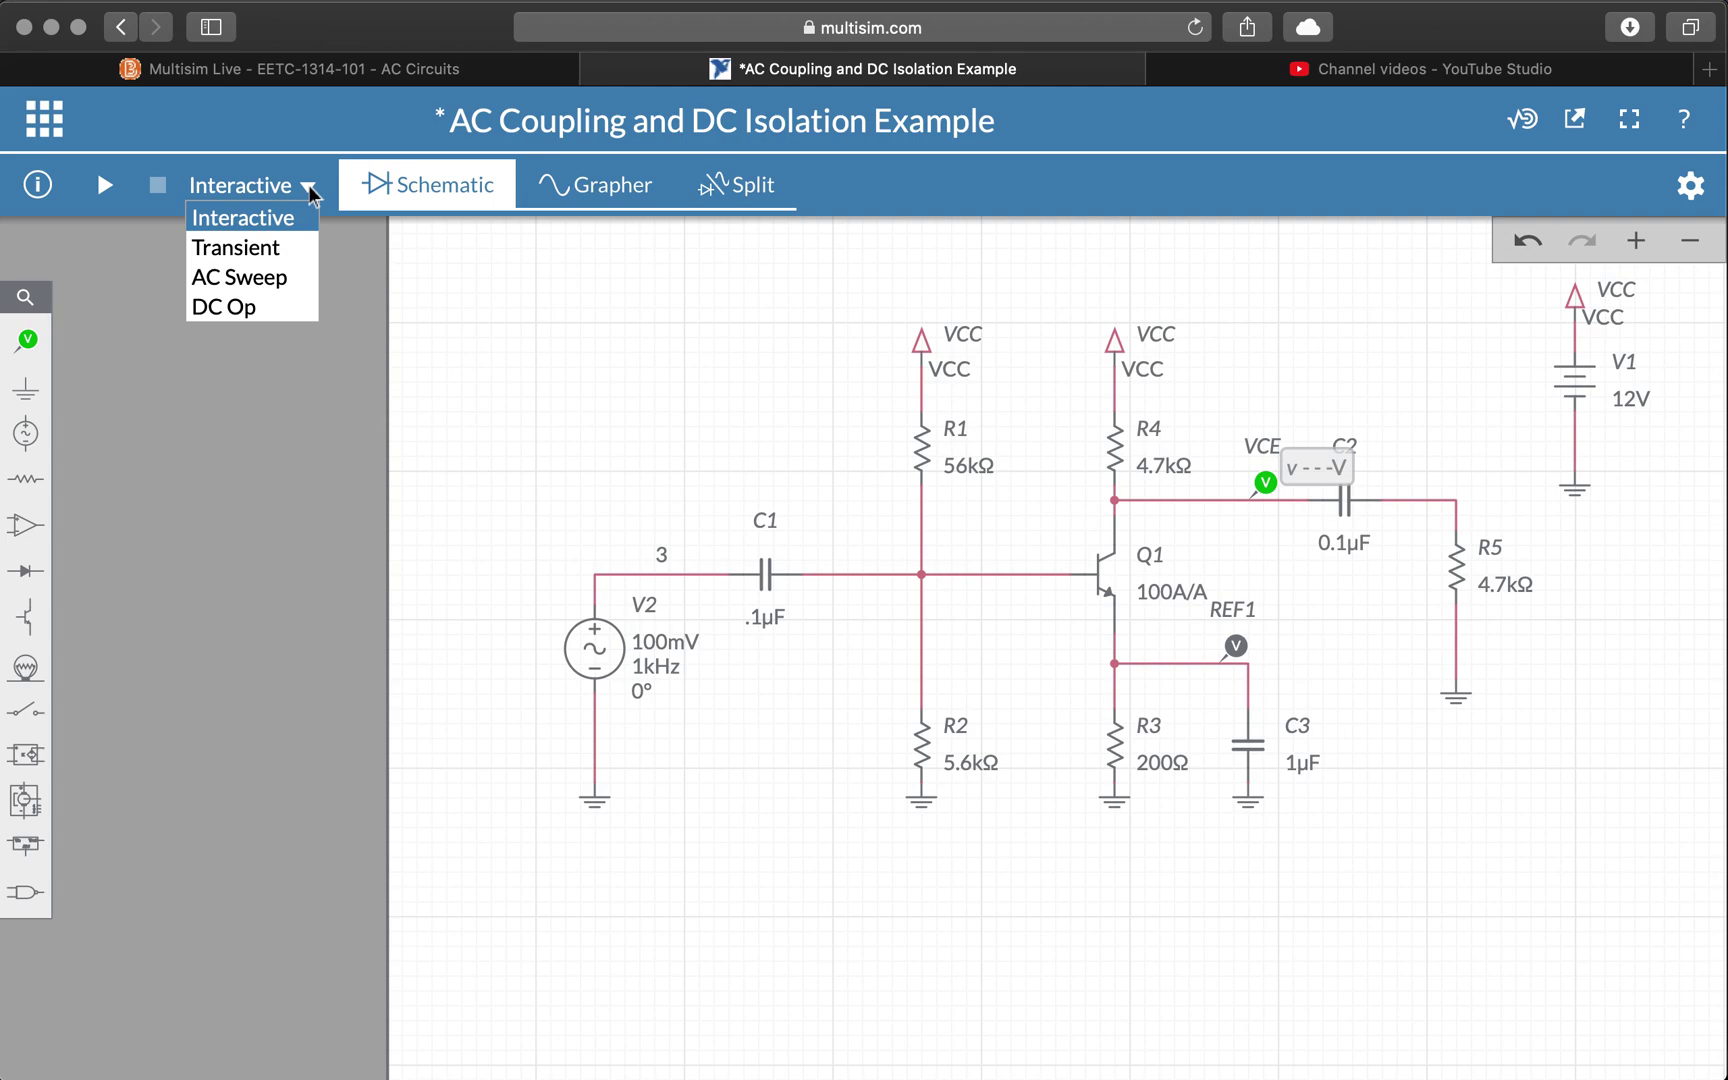
Switch the analysis from Interactive to DC Op and run it, so VCE reads 6.2144 V
{"action": "left_click", "coordinate": [272, 314]}
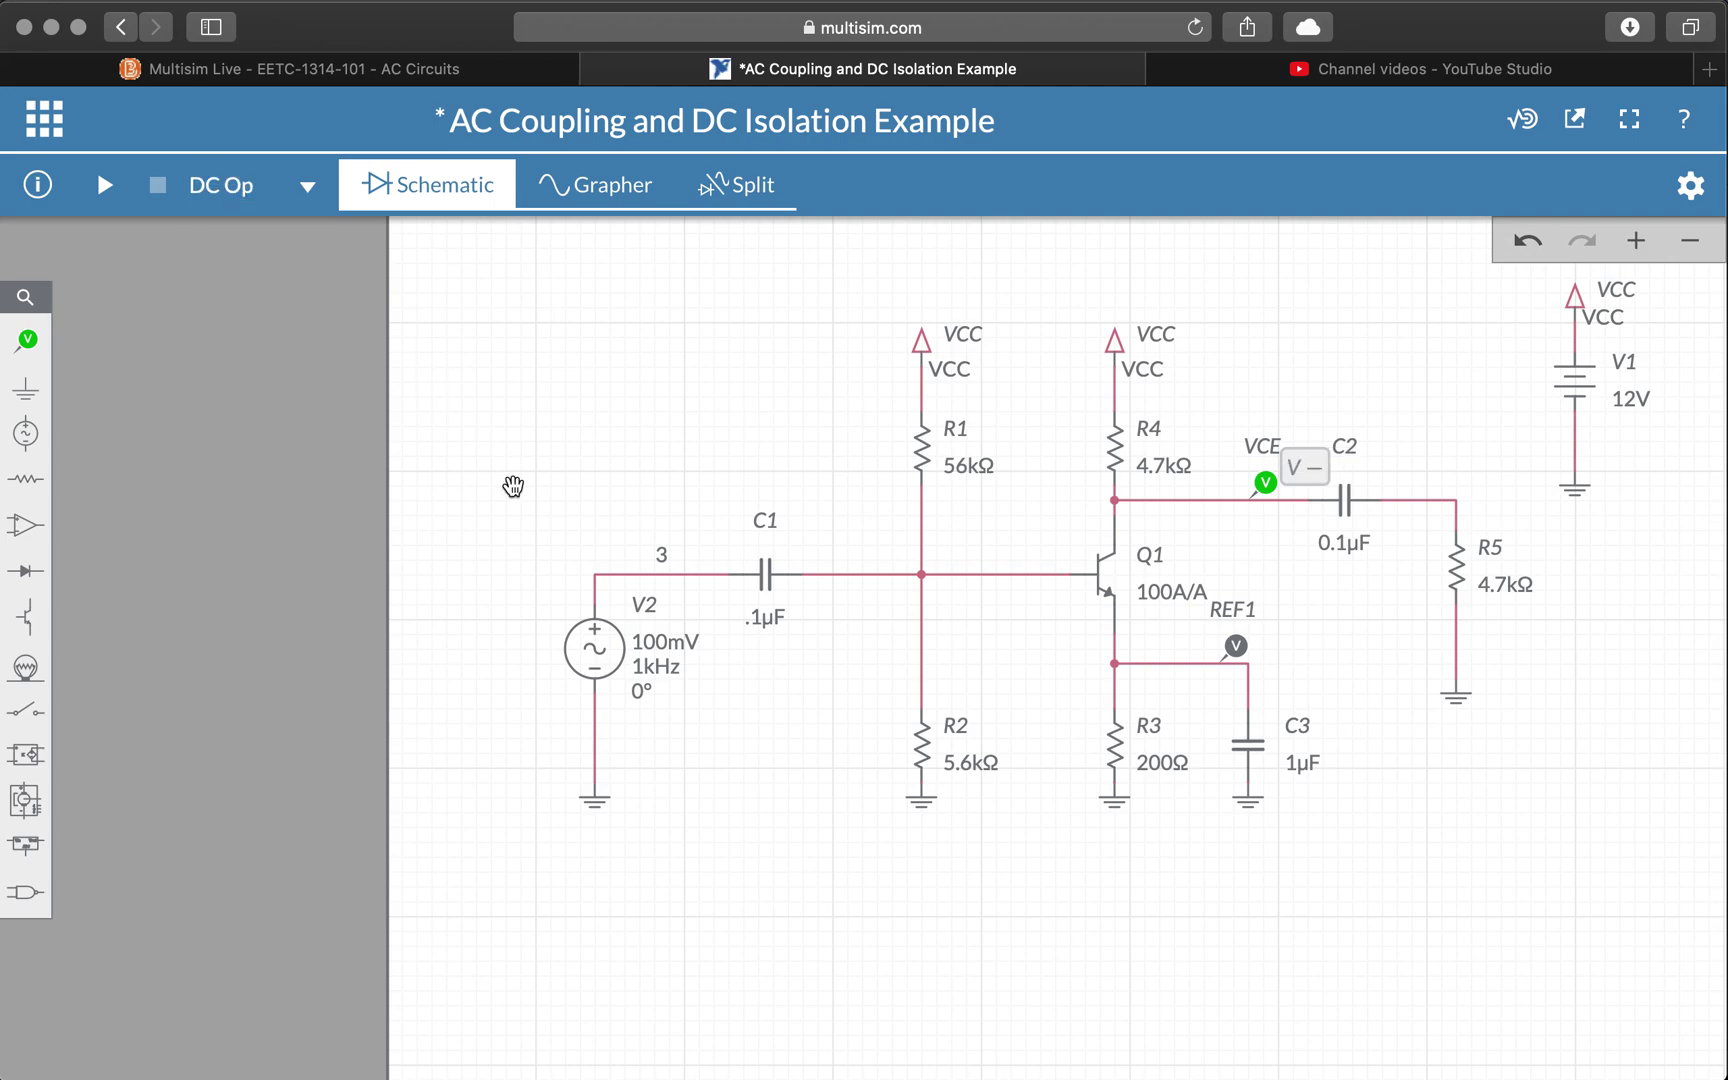
{"action": "left_click", "coordinate": [104, 186]}
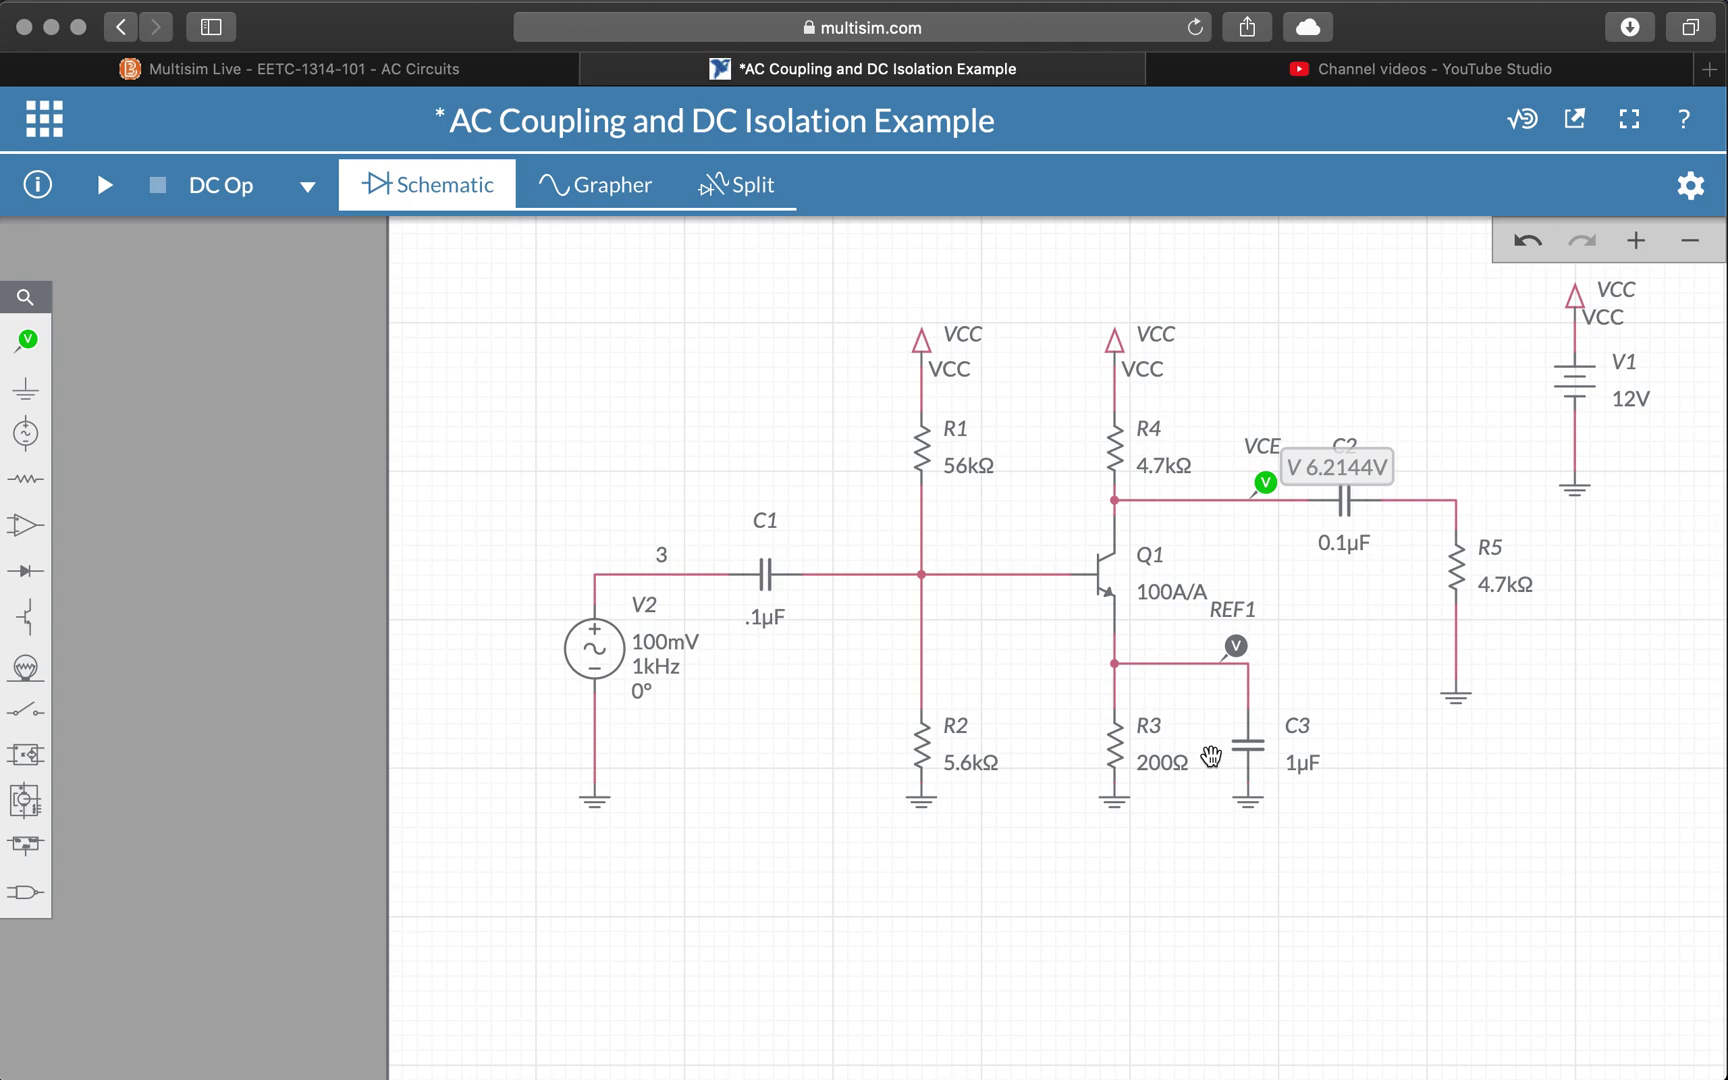
Place a voltage probe on Q1's base wire, replacing a misplaced first attempt
{"action": "left_click", "coordinate": [45, 345]}
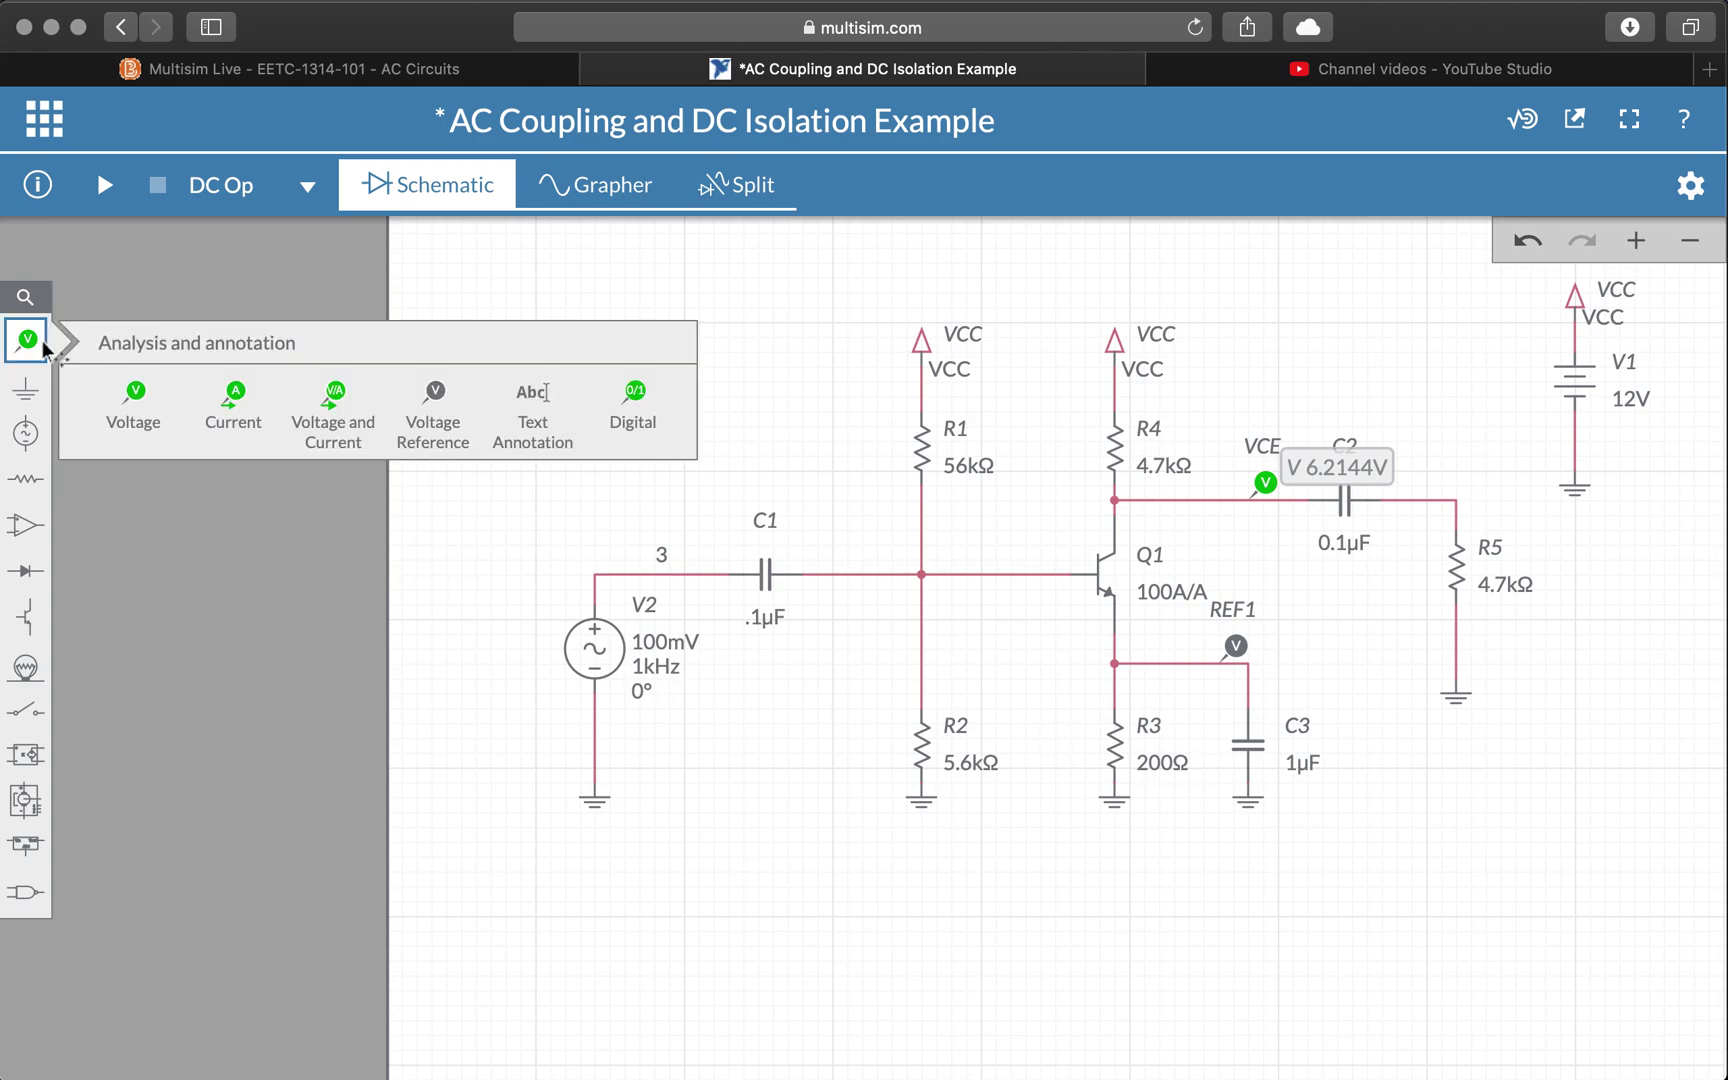
{"action": "left_click", "coordinate": [137, 412]}
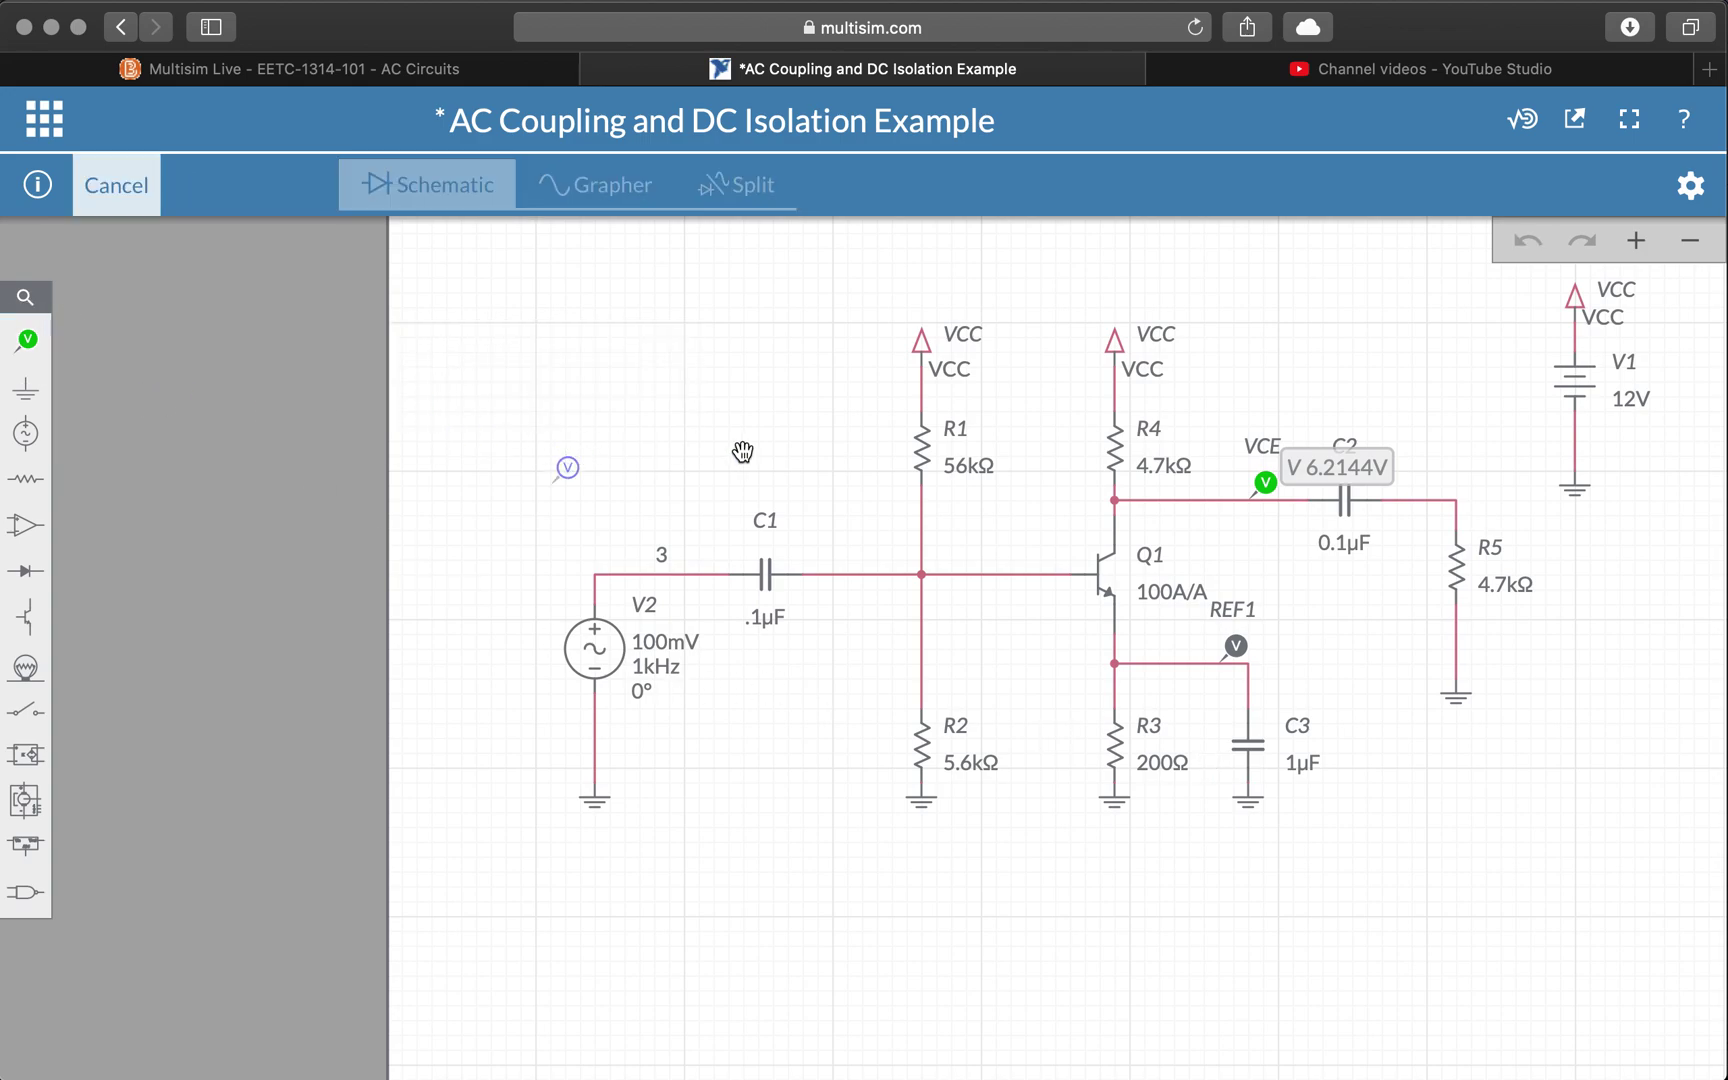
{"action": "left_click_drag", "start_coordinate": [1043, 549], "coordinate": [1030, 569]}
{"action": "left_click", "coordinate": [1062, 537]}
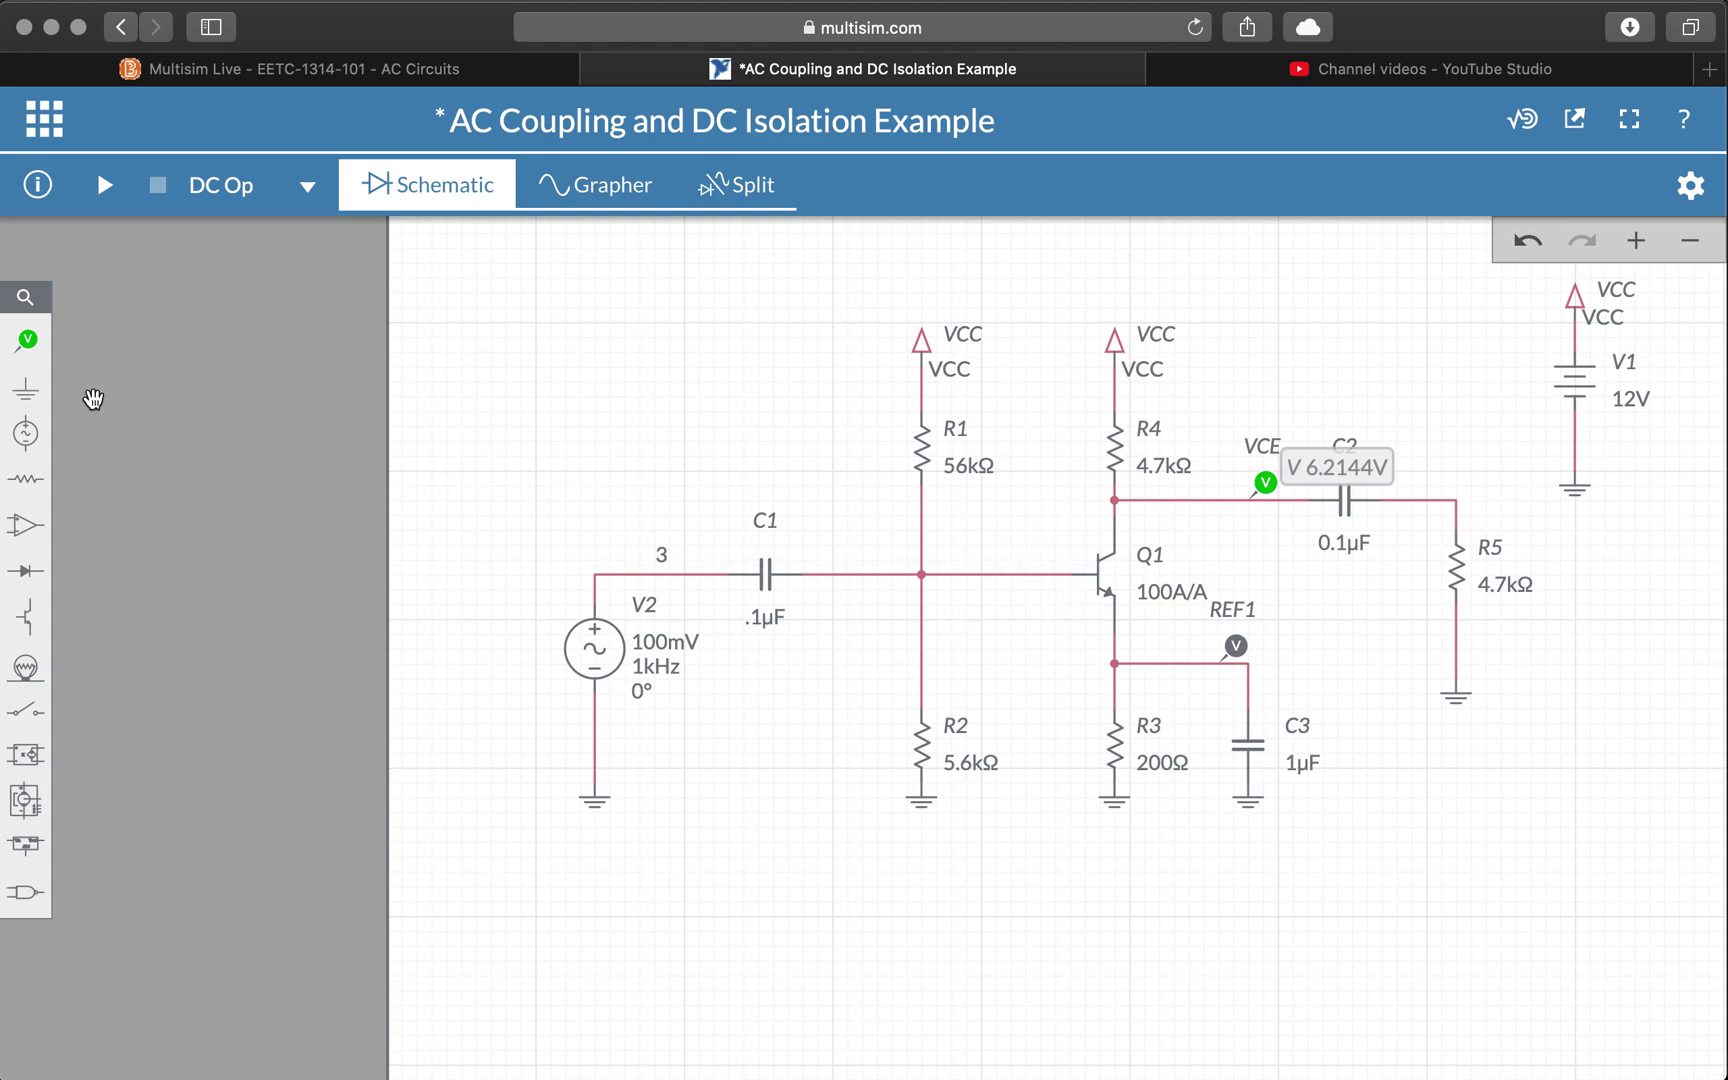
{"action": "left_click", "coordinate": [27, 341]}
{"action": "left_click", "coordinate": [142, 392]}
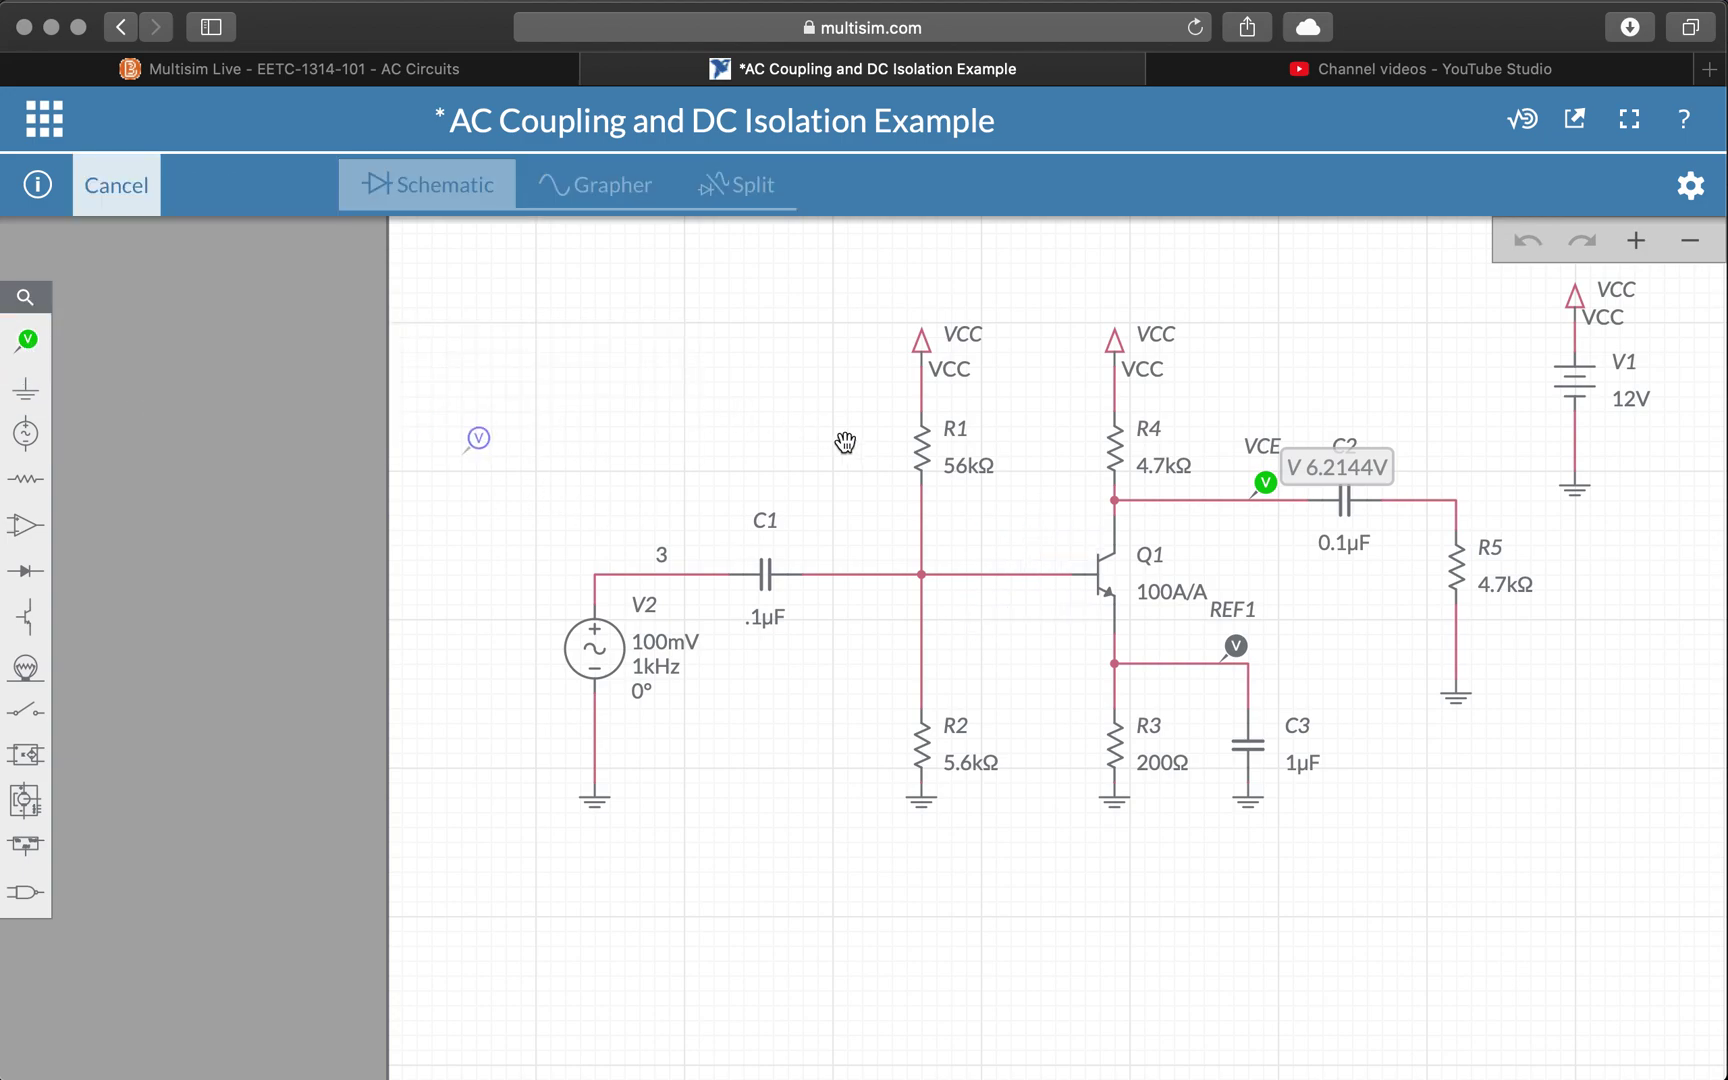
{"action": "left_click", "coordinate": [1072, 549]}
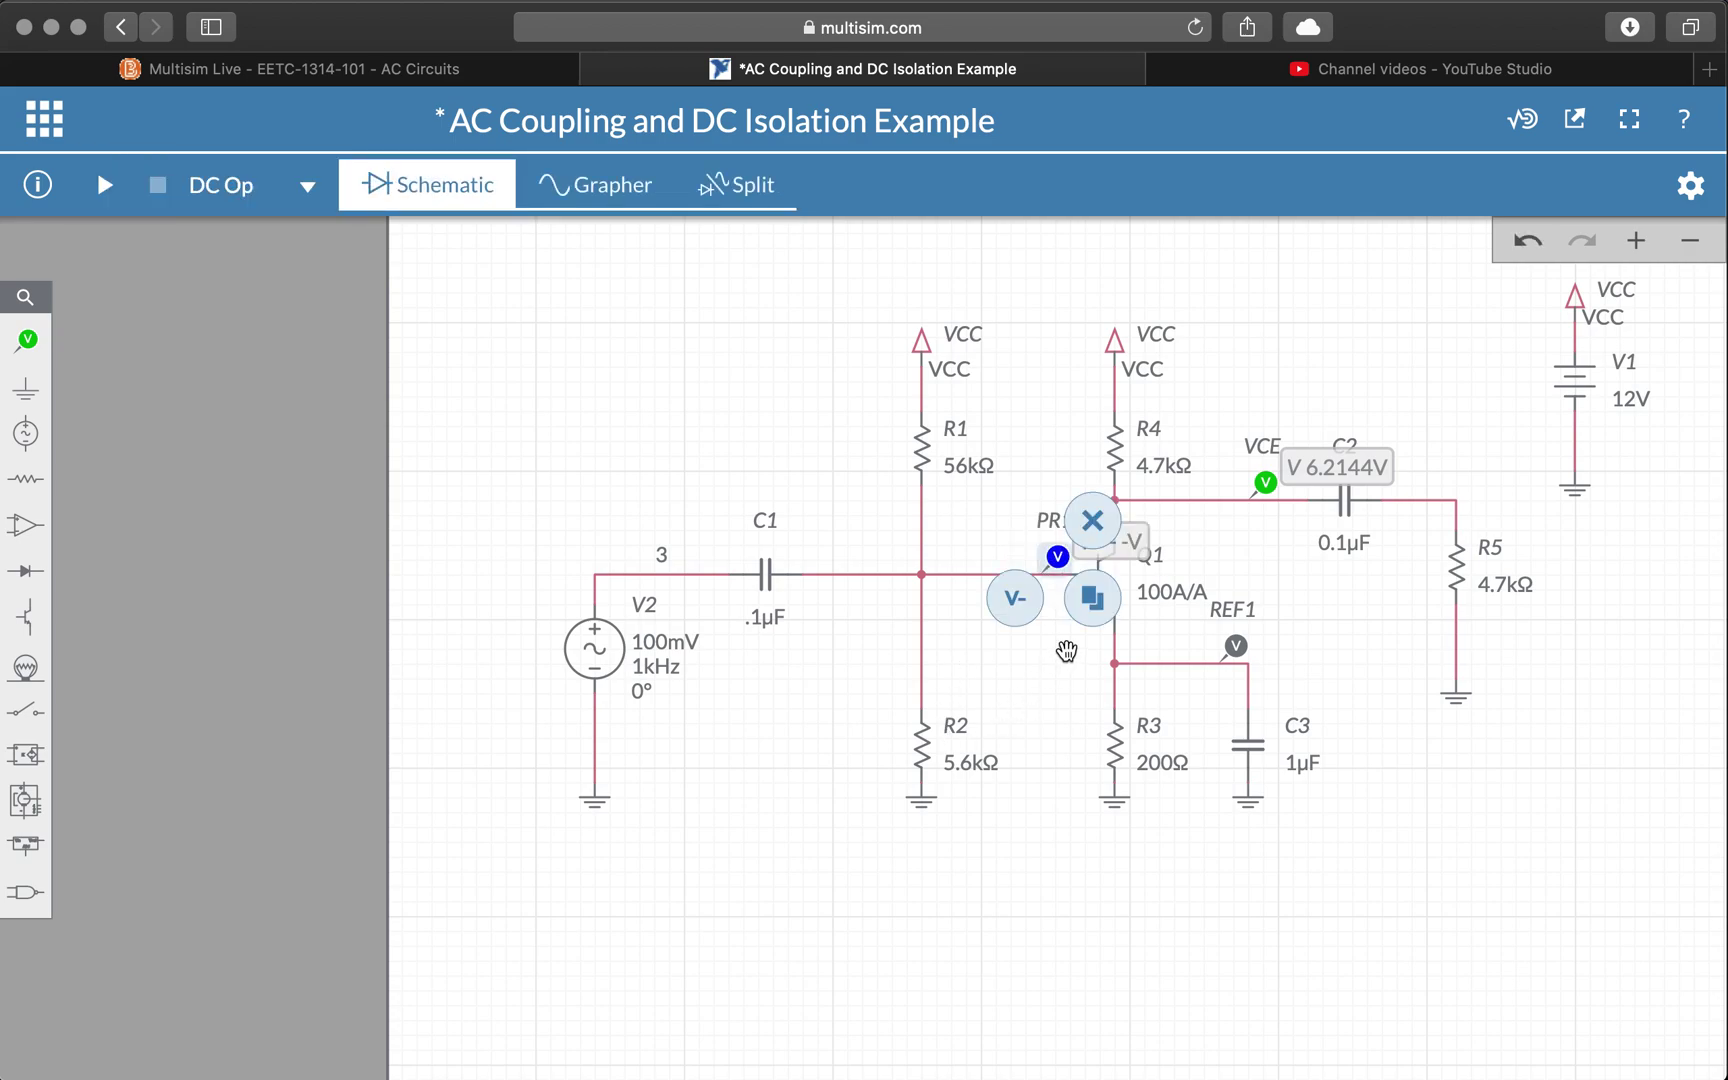
Delete the extra reference probe at the R3/C3 node, leaving REF1 as the only reference
{"action": "left_click", "coordinate": [27, 341]}
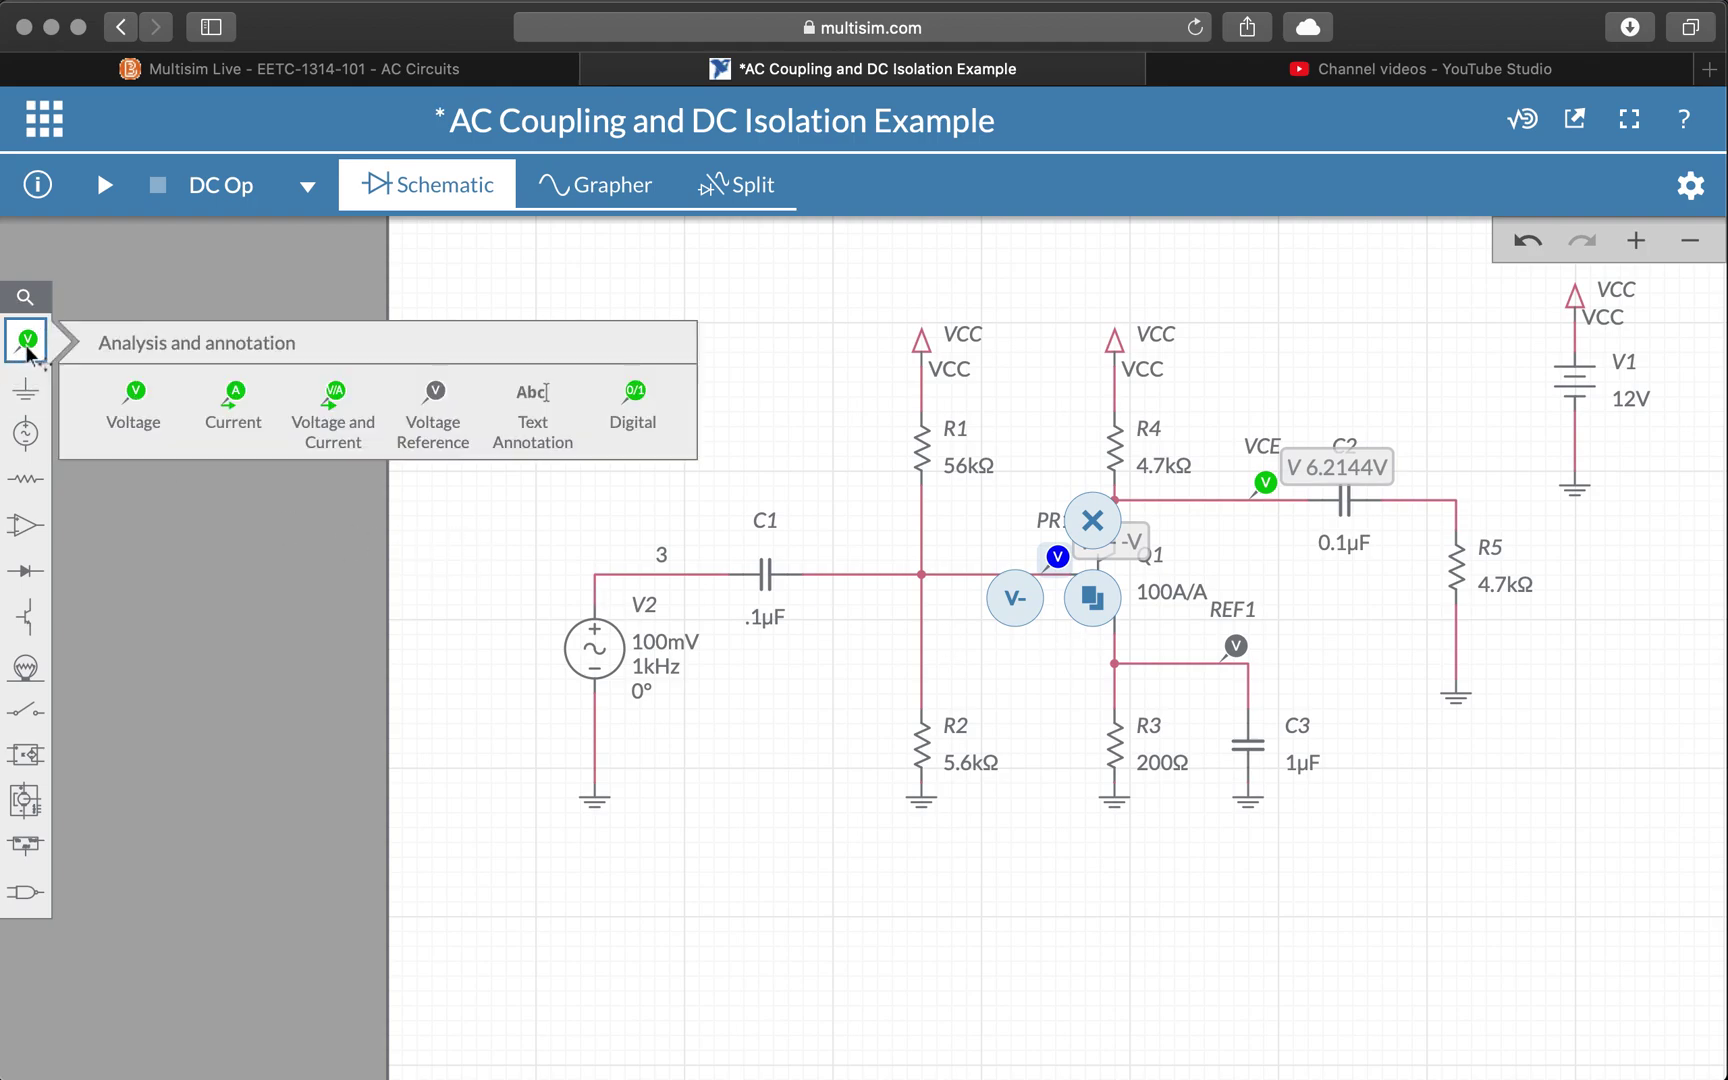
{"action": "left_click", "coordinate": [433, 401]}
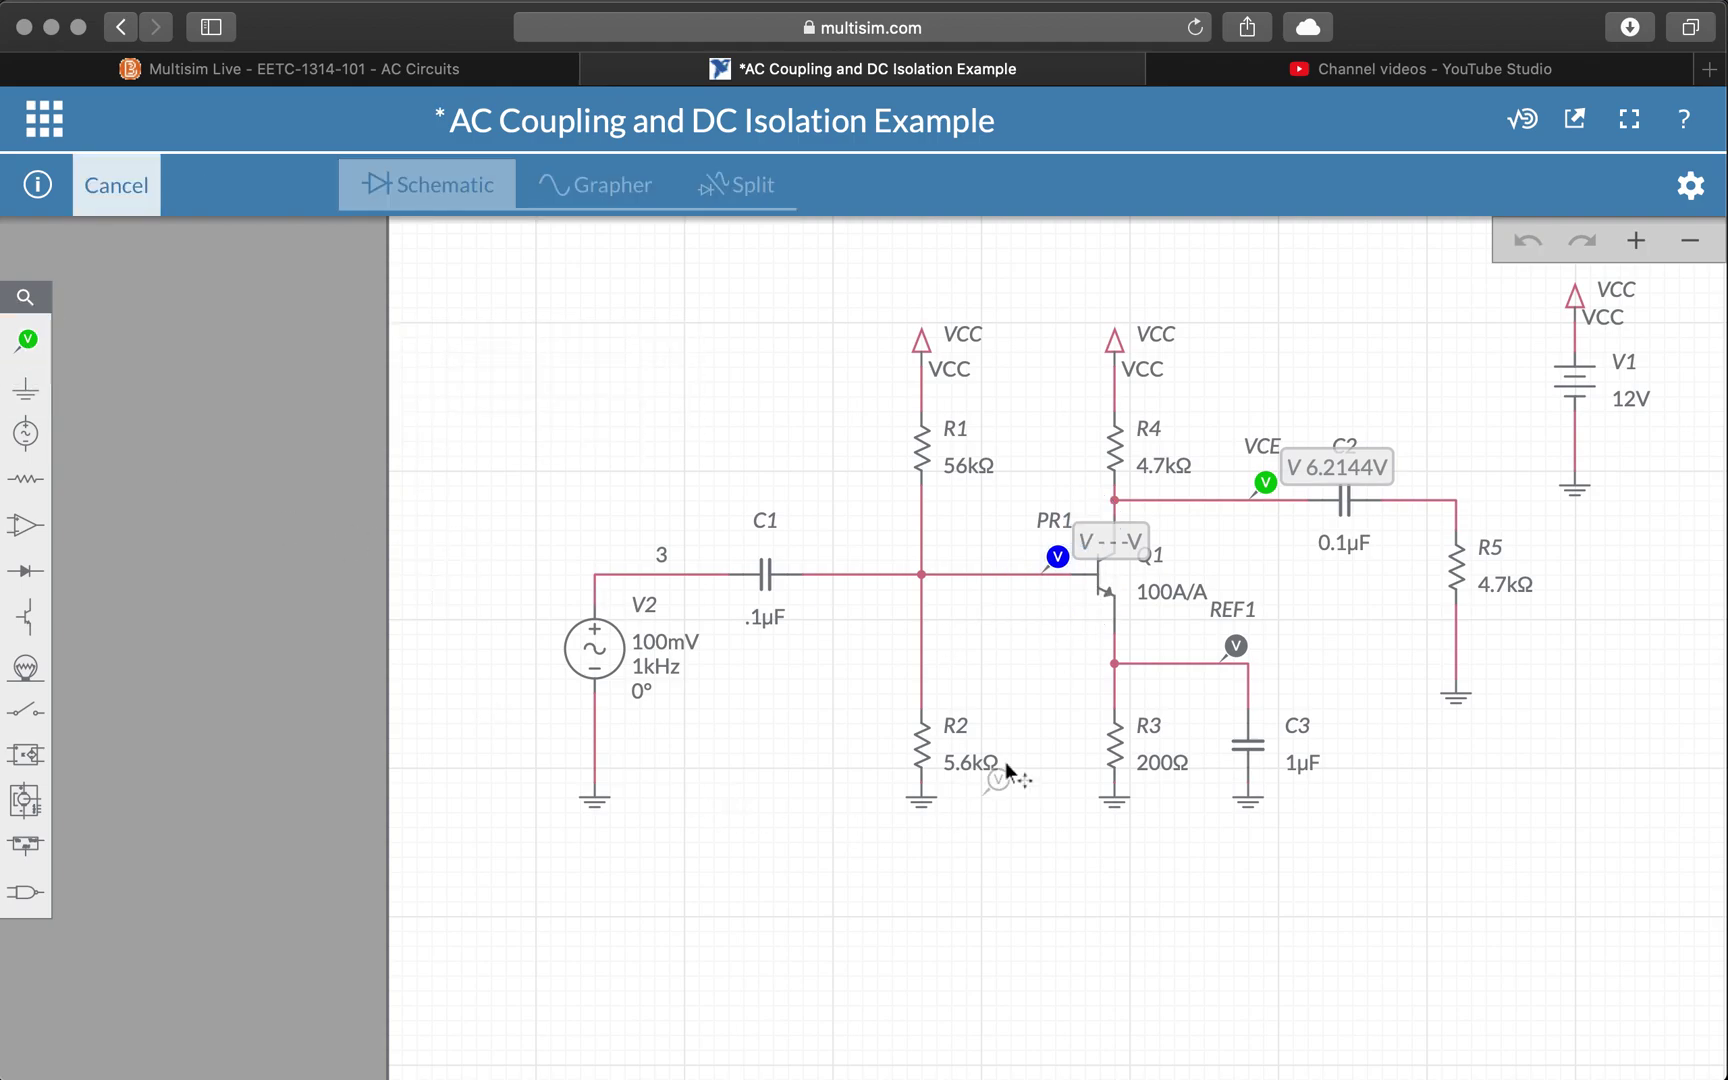
{"action": "left_click", "coordinate": [1145, 641]}
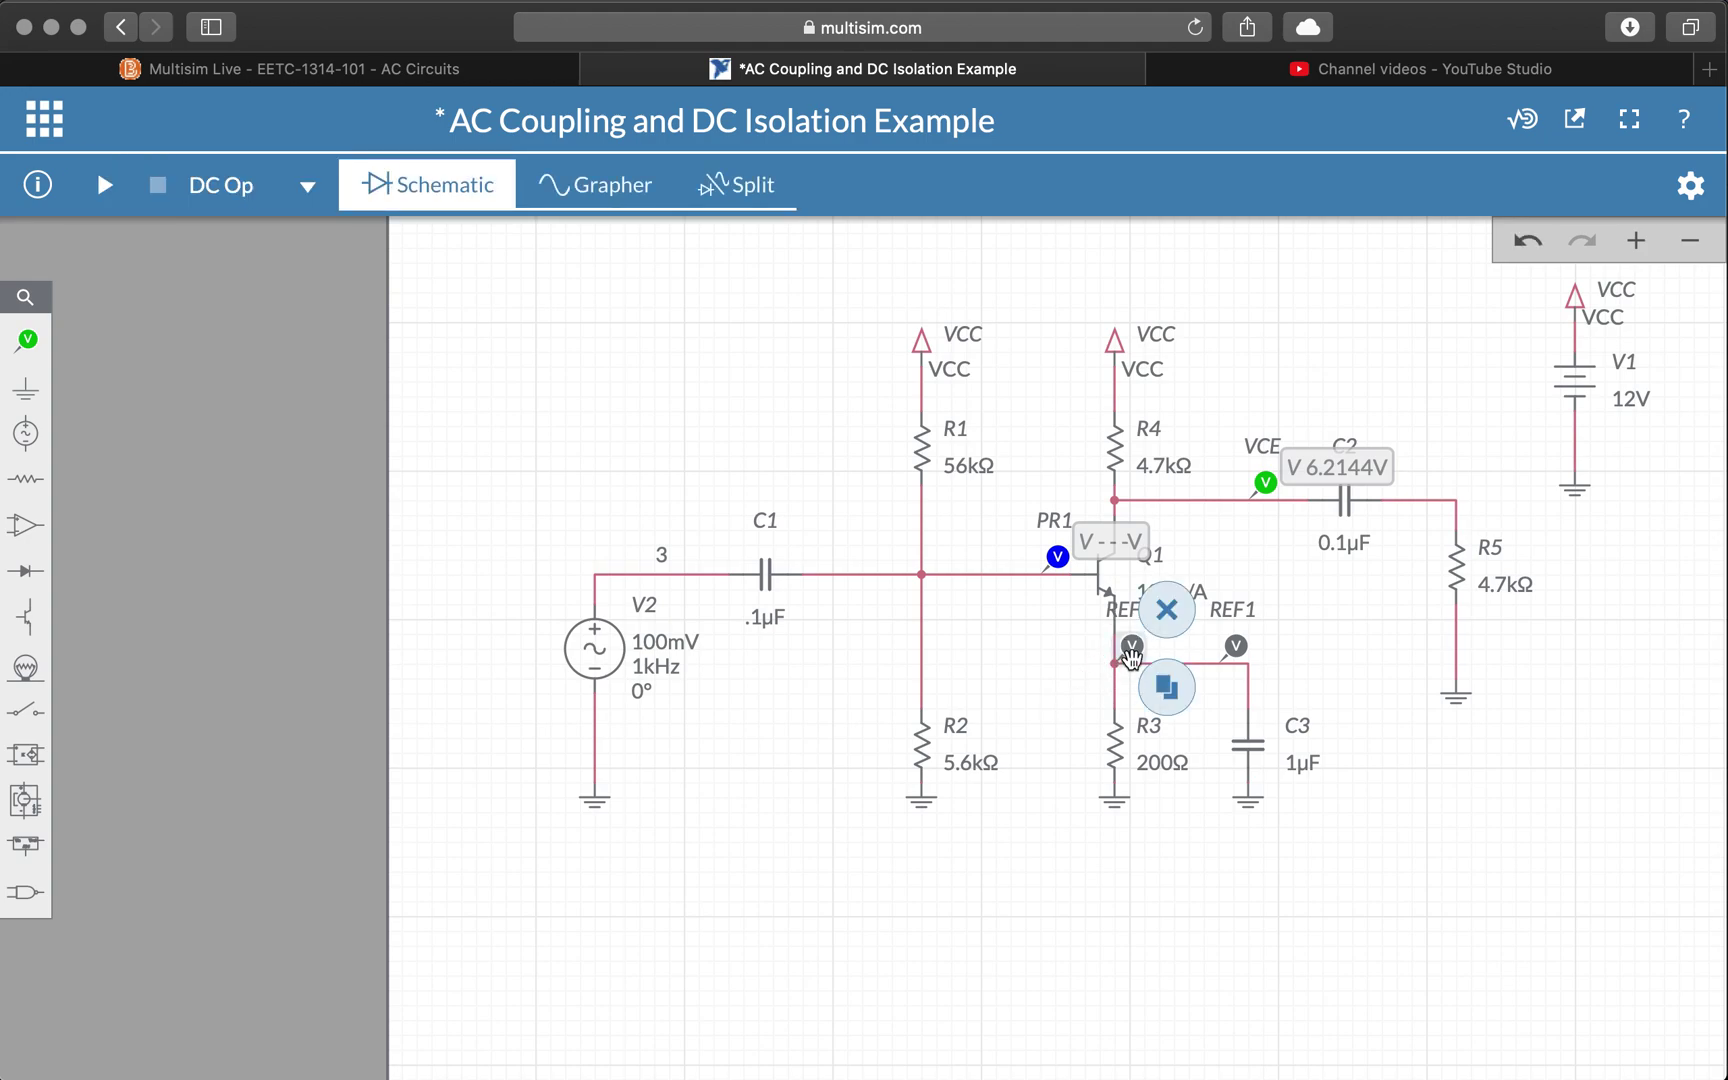
{"action": "left_click", "coordinate": [1165, 612]}
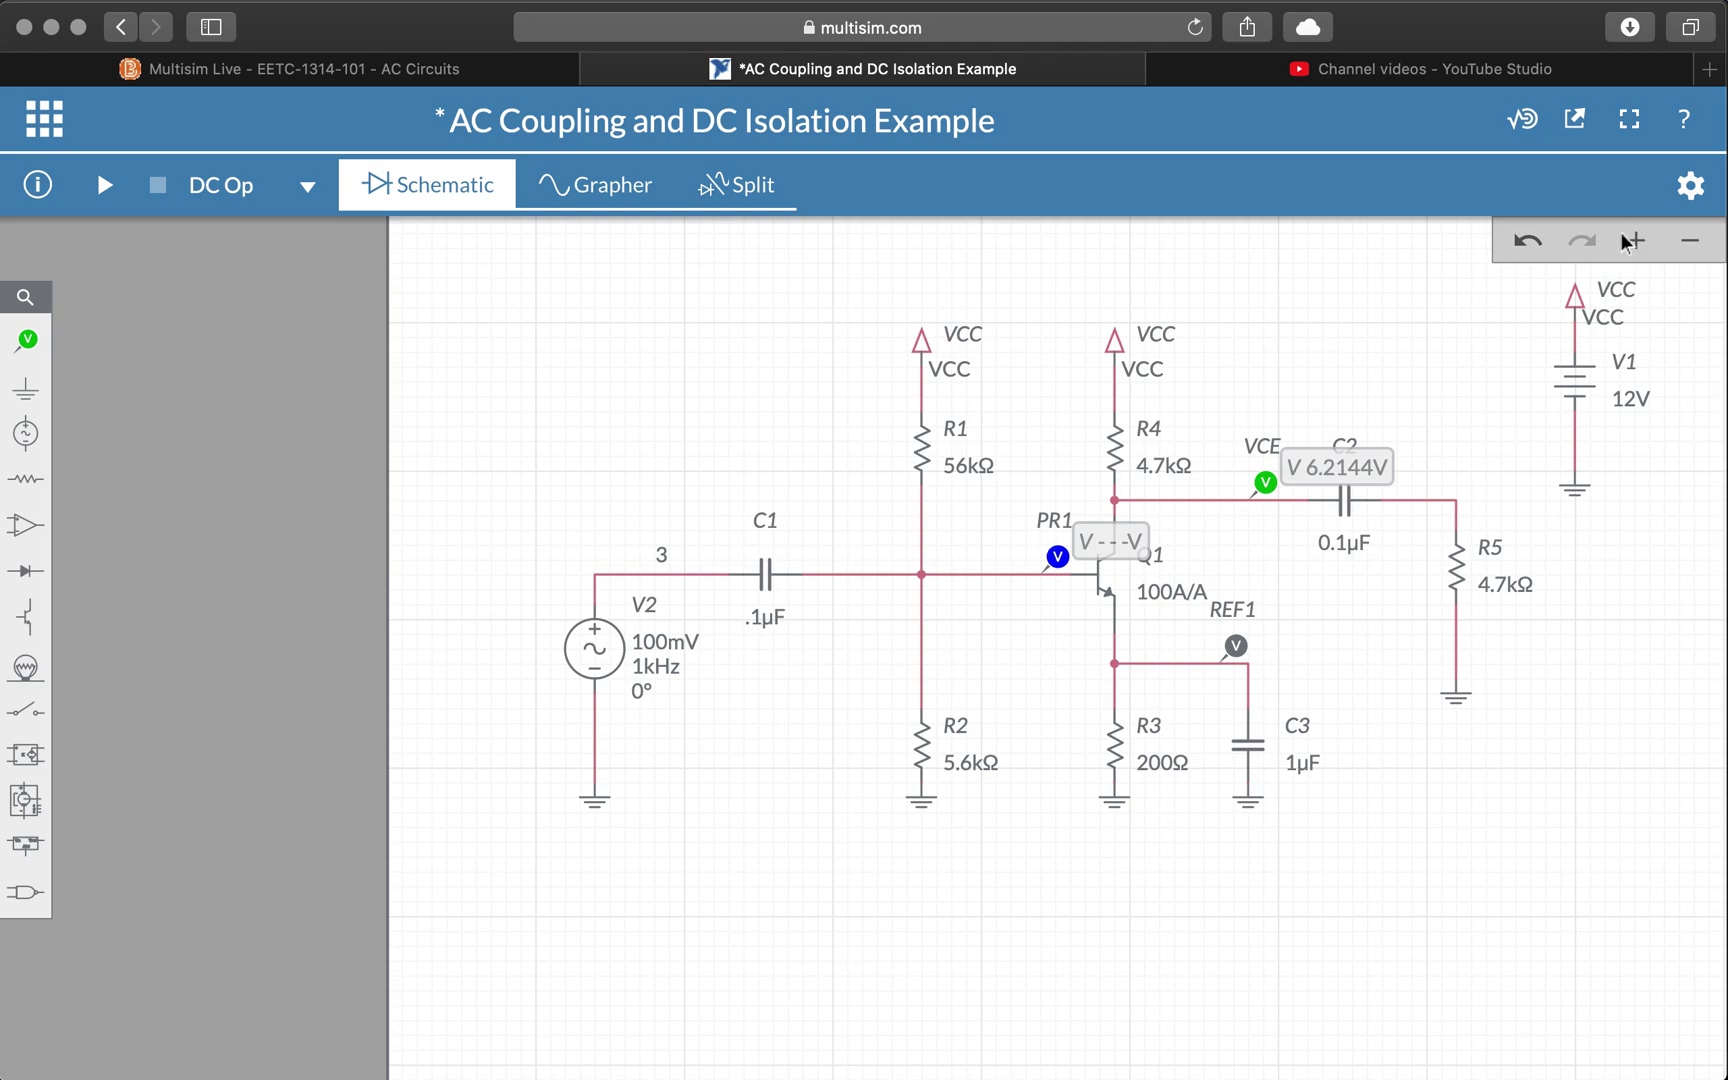
Rename base probe PR1 to VBE and set its voltage reference to REF1
{"action": "left_click", "coordinate": [1690, 185]}
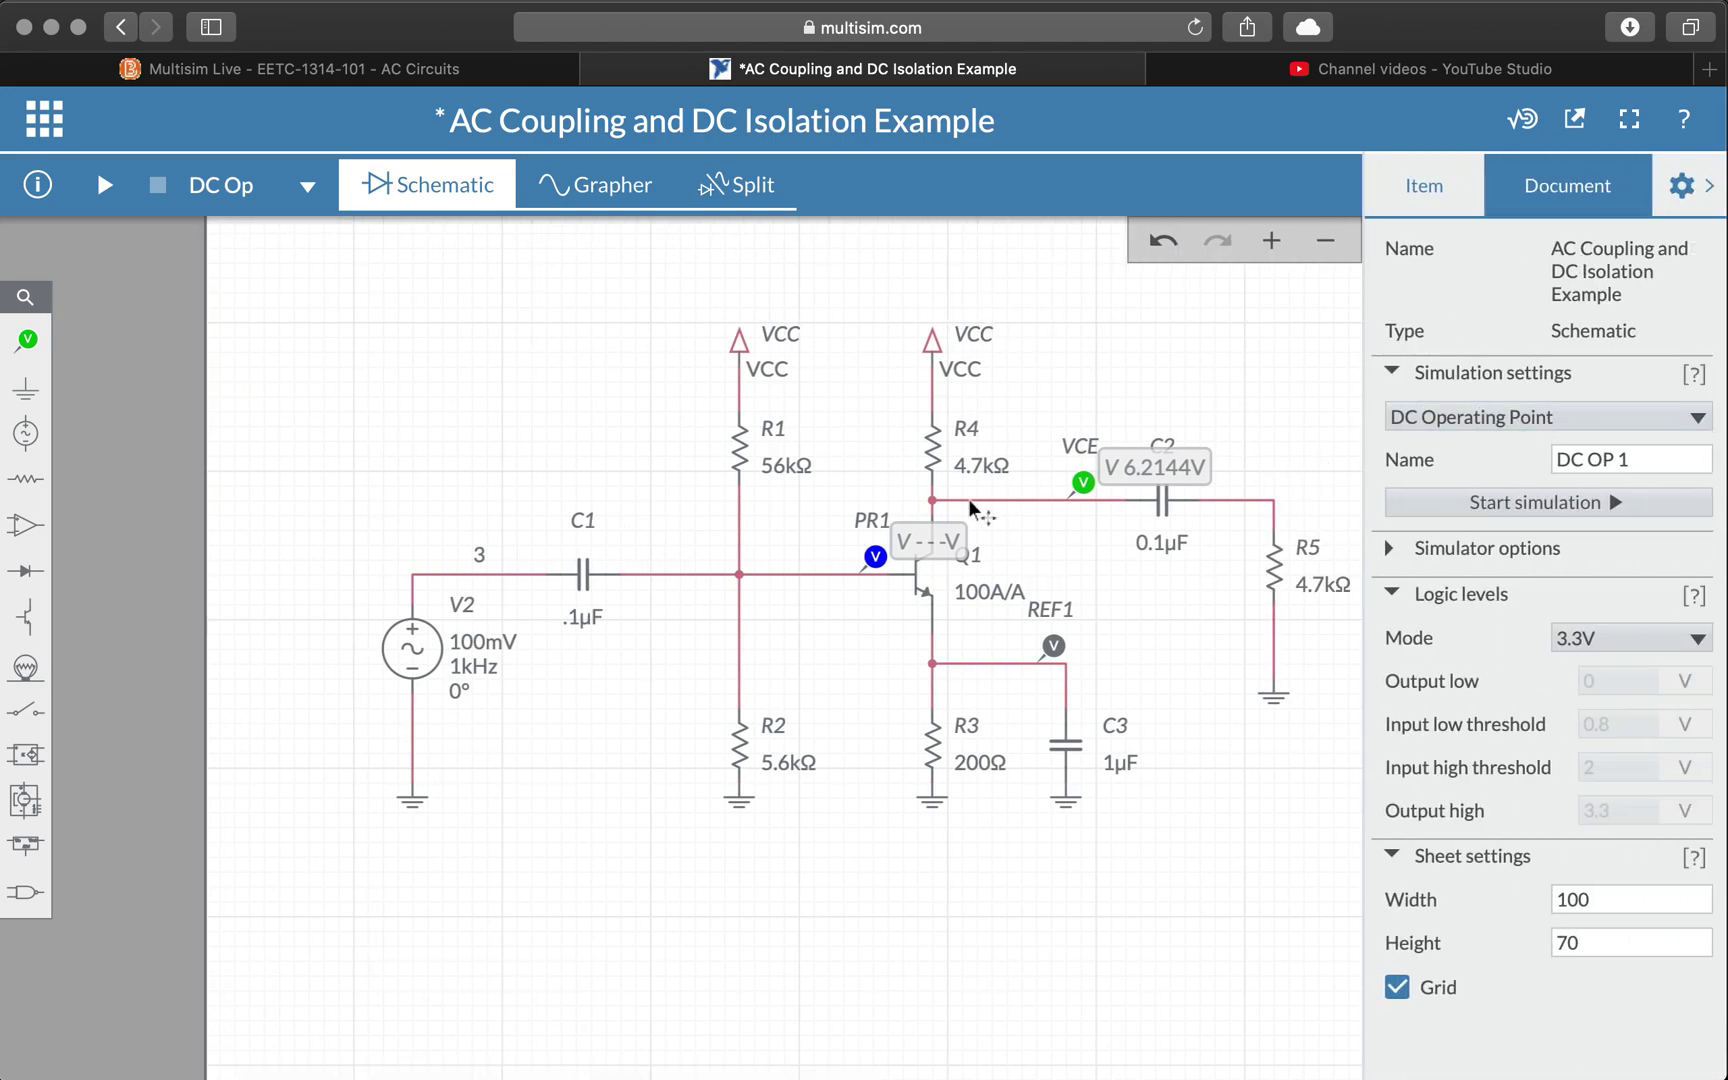
{"action": "left_click", "coordinate": [875, 552]}
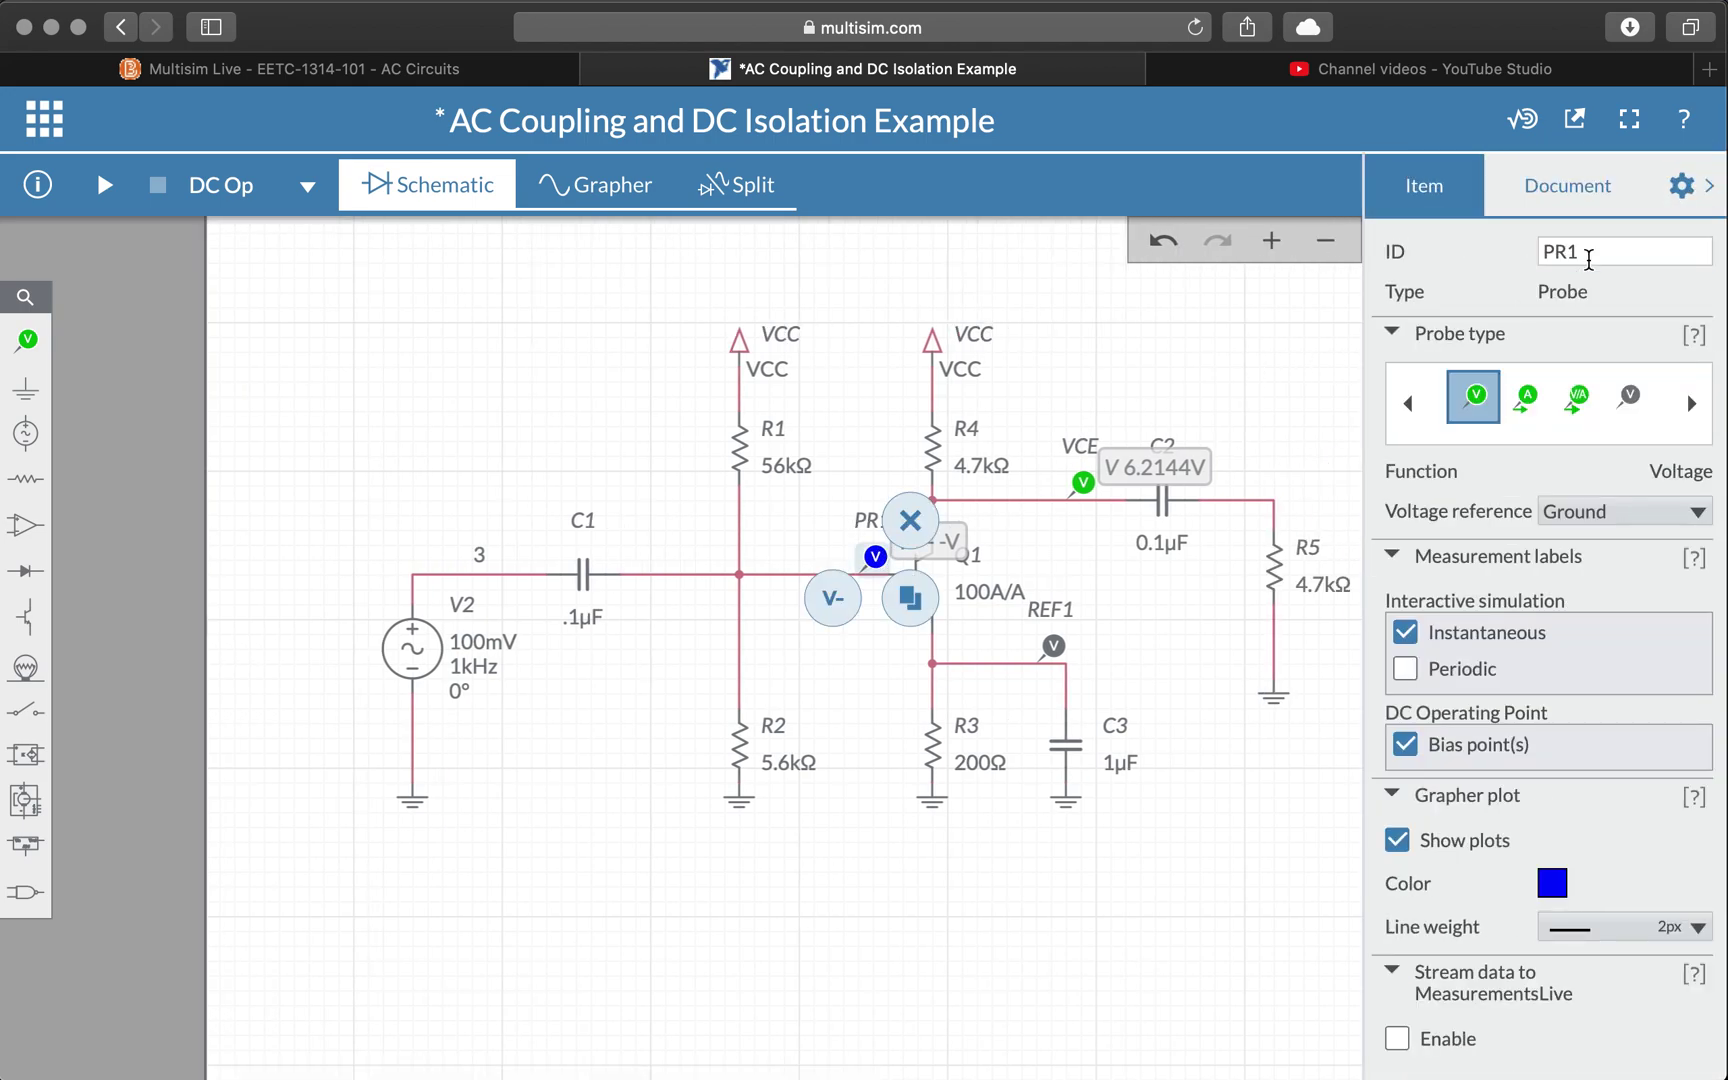
{"action": "left_click", "coordinate": [1598, 250]}
{"action": "type", "text": "VBE"}
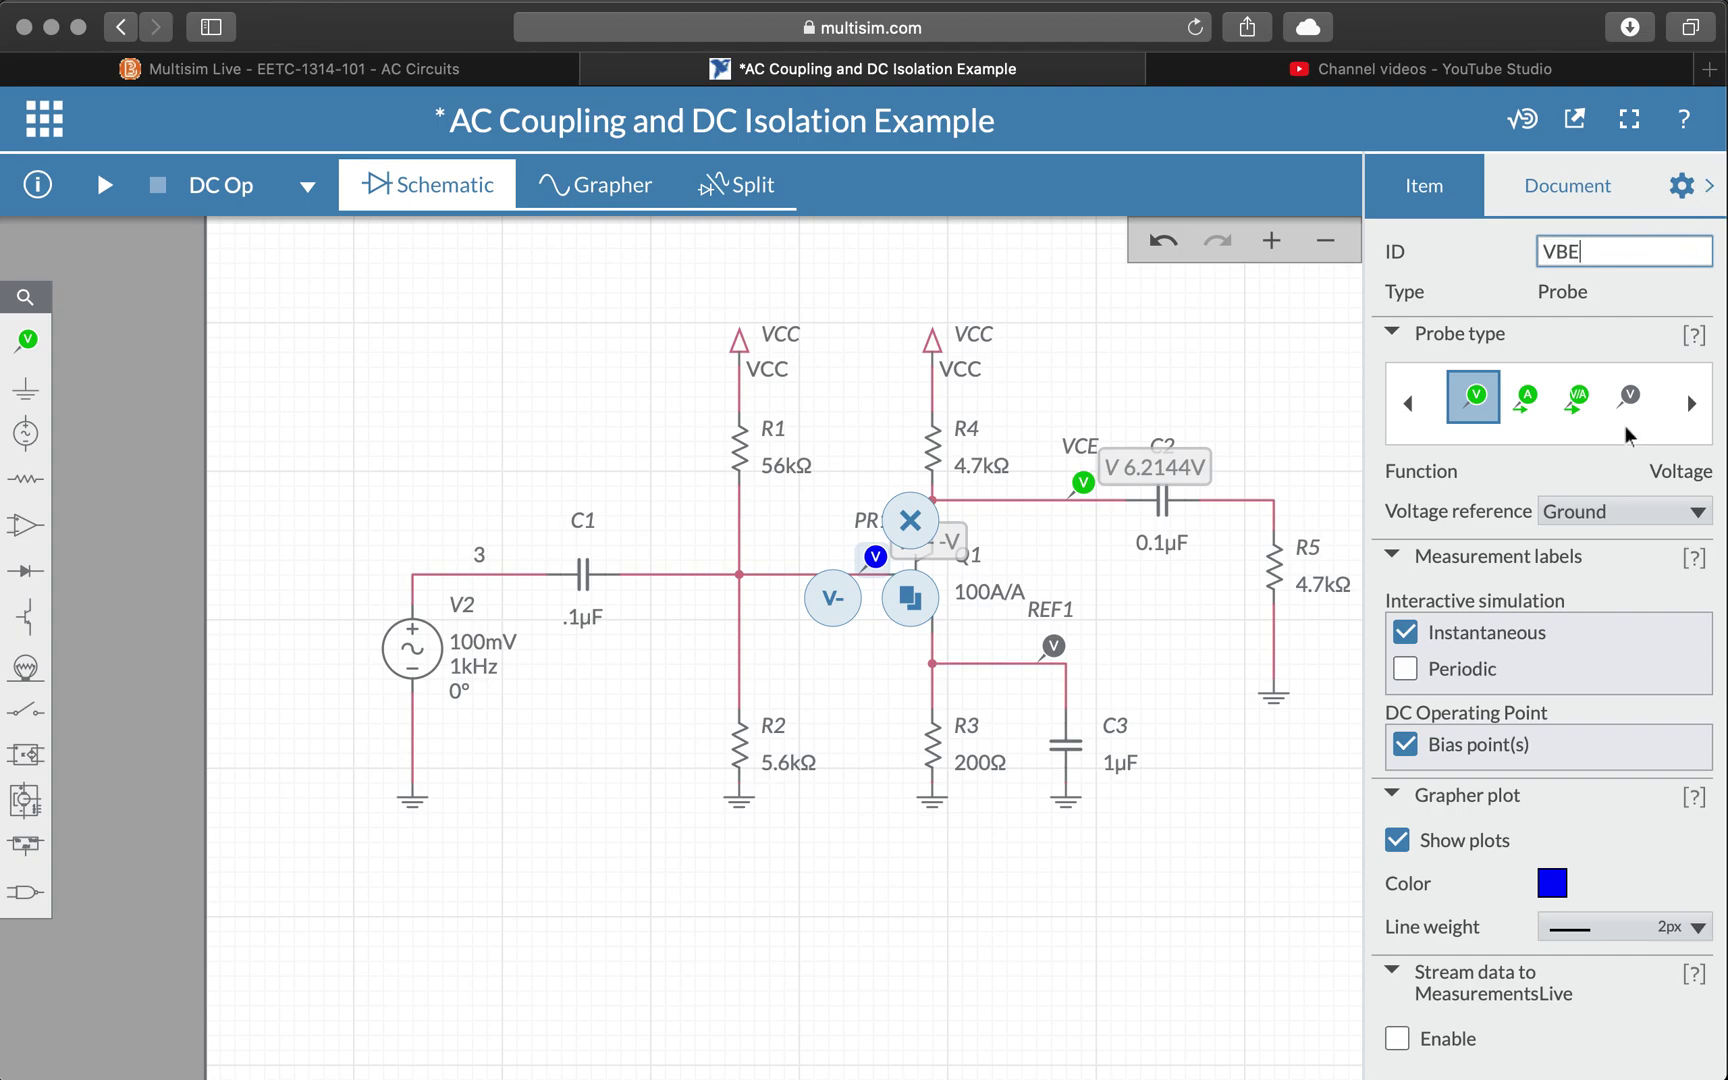
{"action": "left_click", "coordinate": [1629, 517]}
{"action": "left_click", "coordinate": [1604, 573]}
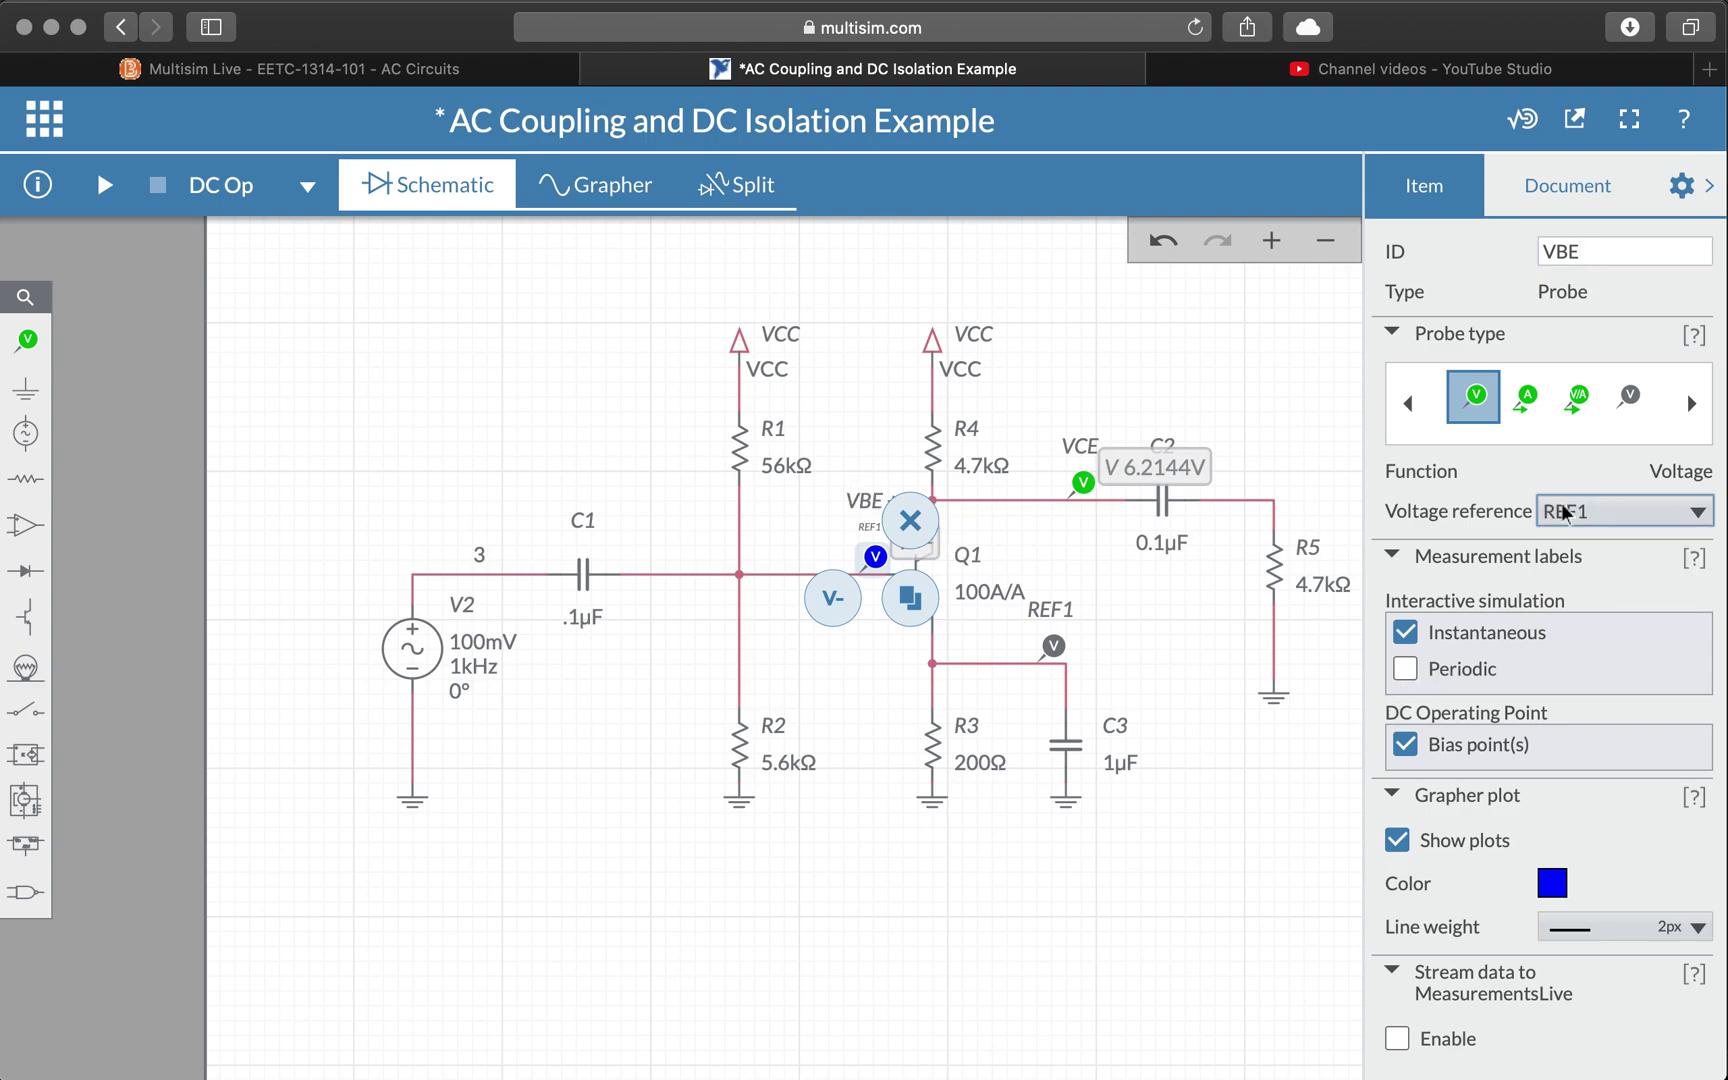
{"action": "left_click", "coordinate": [1710, 186]}
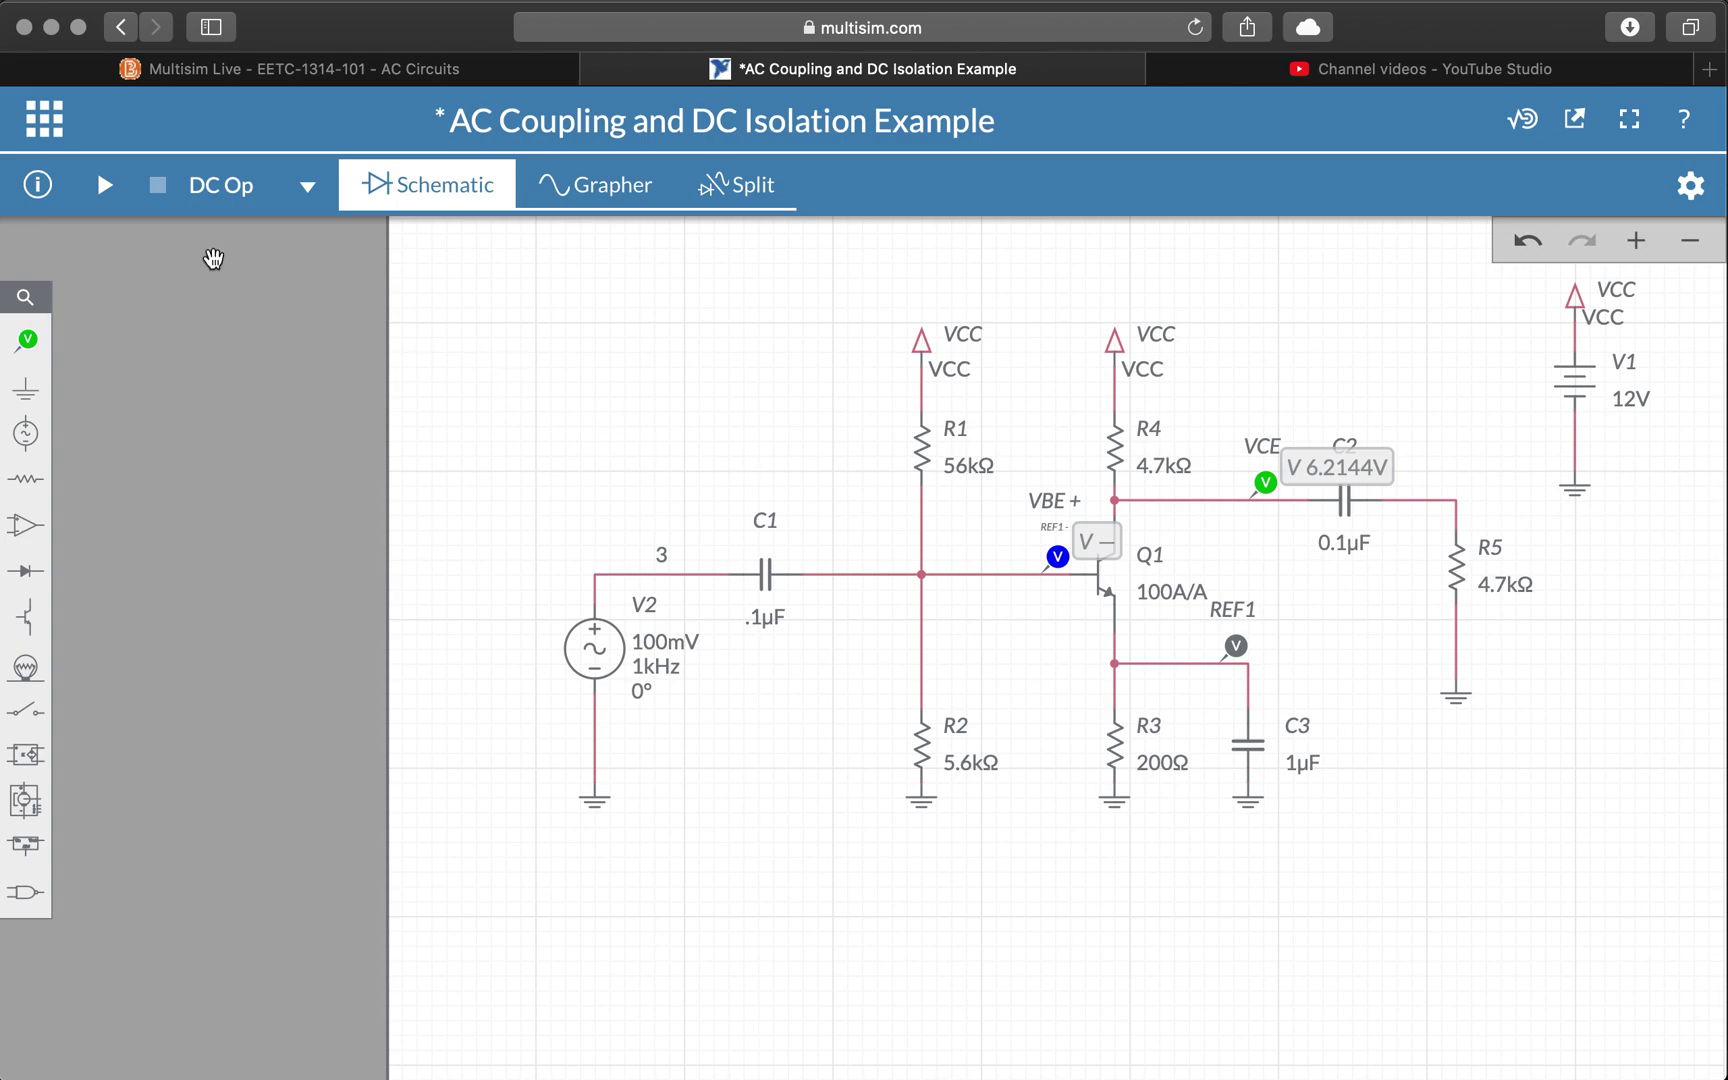
Rerun the DC Op analysis so VBE reads 779.58 mV alongside VCE at 6.2144 V
{"action": "left_click", "coordinate": [247, 184]}
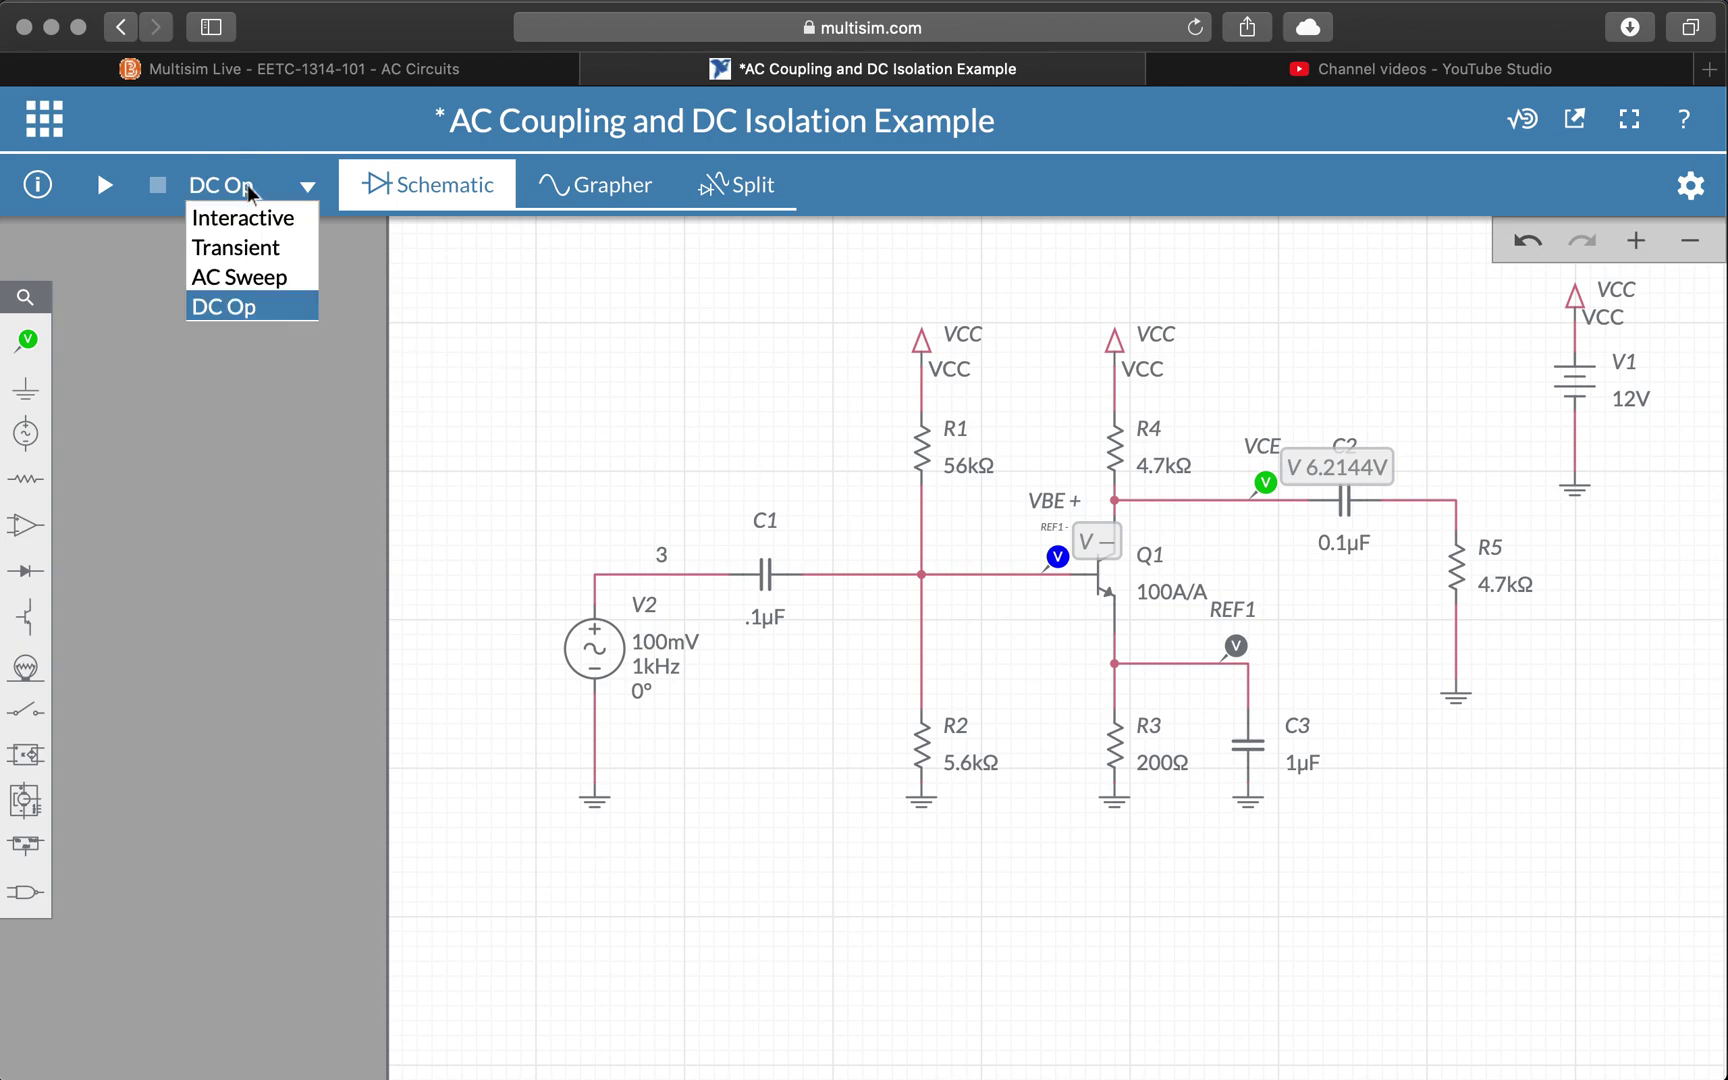
{"action": "left_click", "coordinate": [235, 302]}
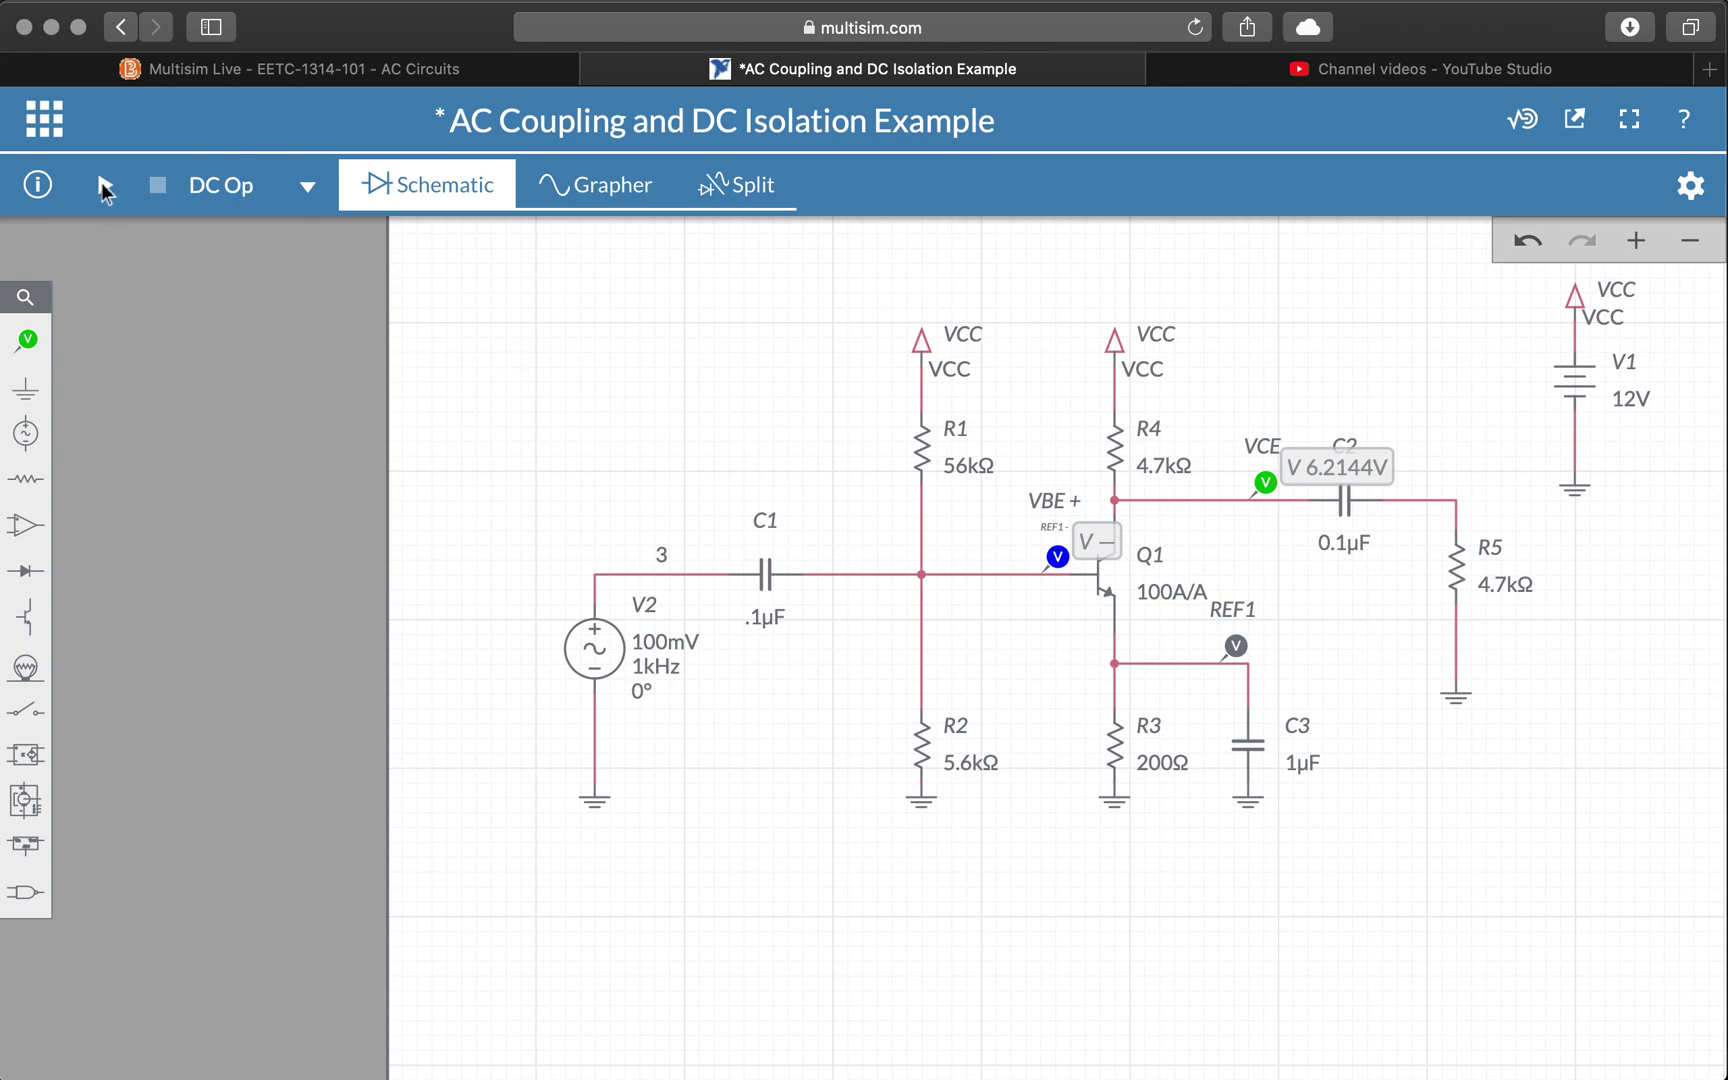
{"action": "left_click", "coordinate": [104, 186]}
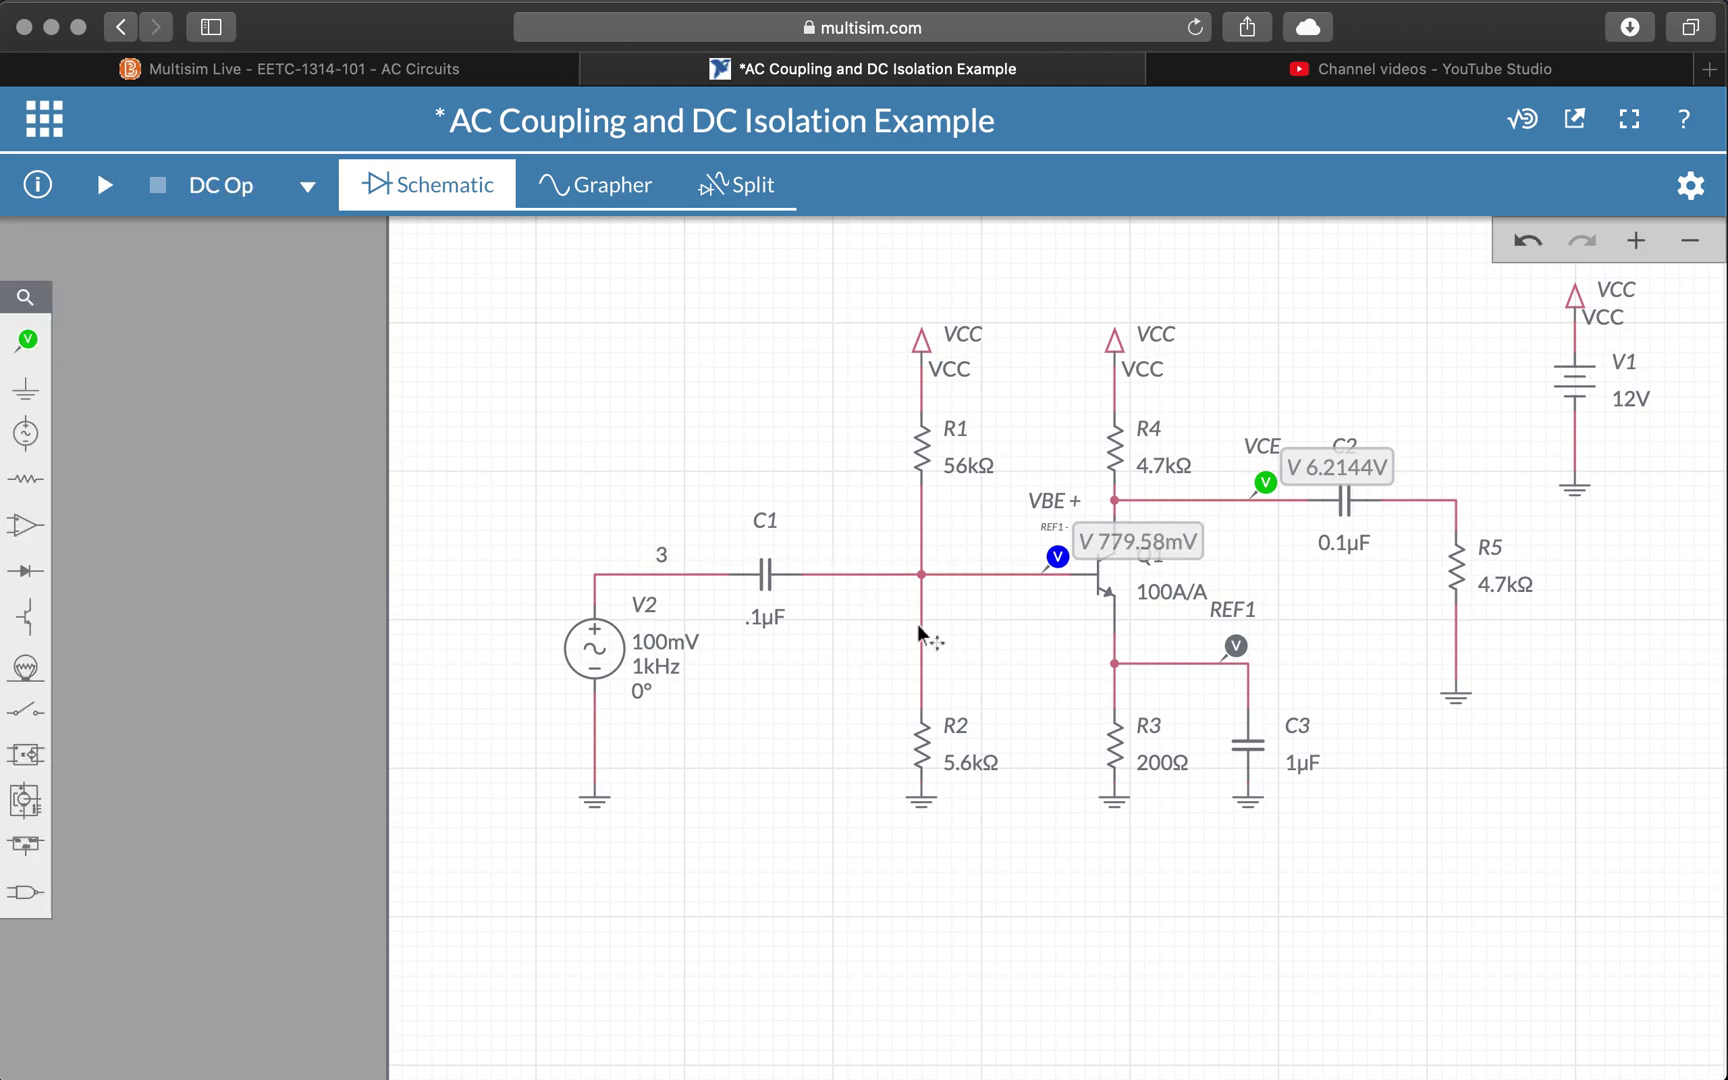